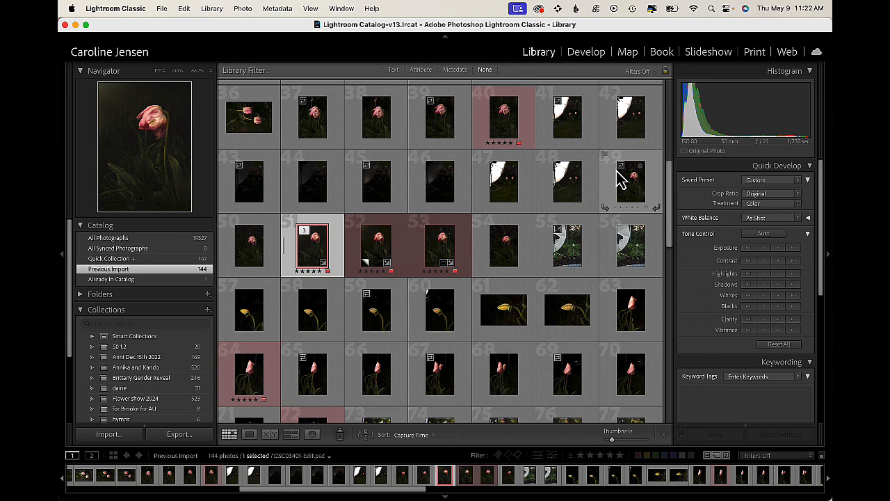
# Step: View the first garden photo and the fifth, darker photo with the diffuser enlarged, one after the other
pyautogui.scroll(5, 556, 195)
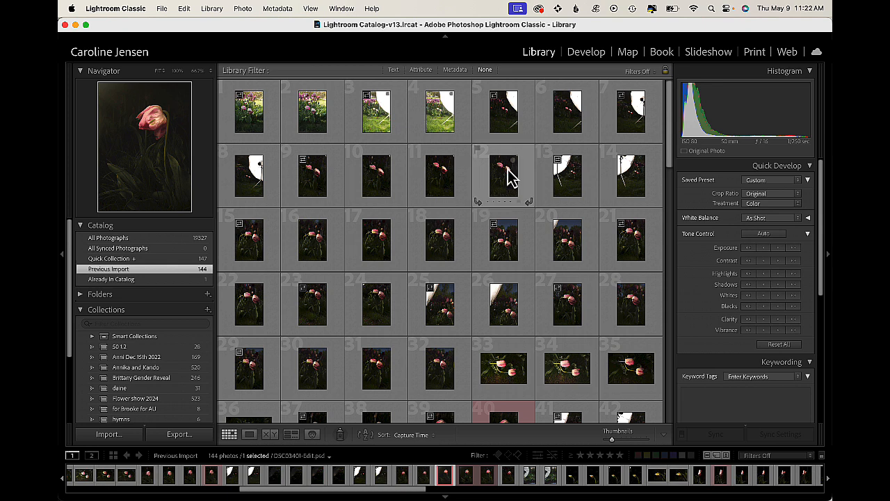
pyautogui.doubleClick(252, 121)
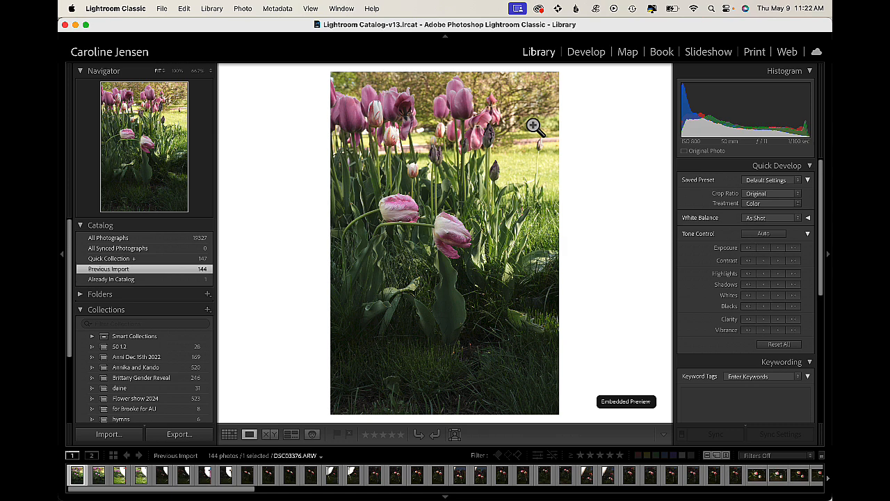
pyautogui.press('g')
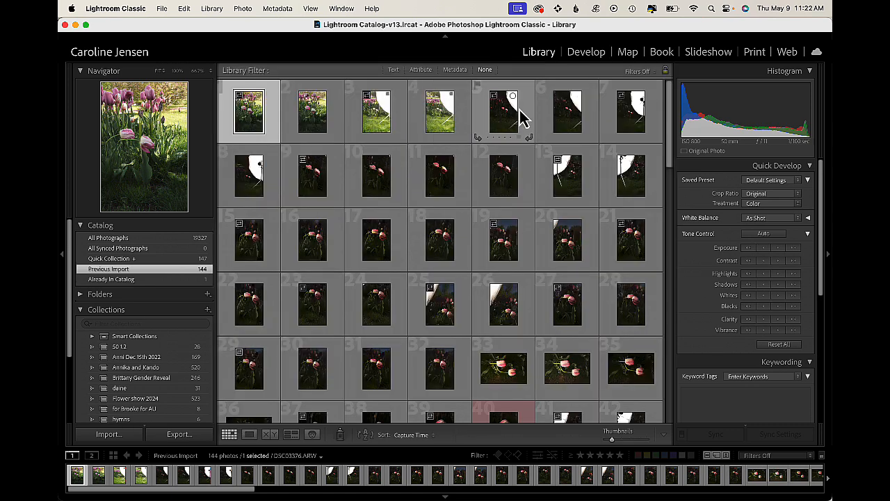
pyautogui.doubleClick(505, 118)
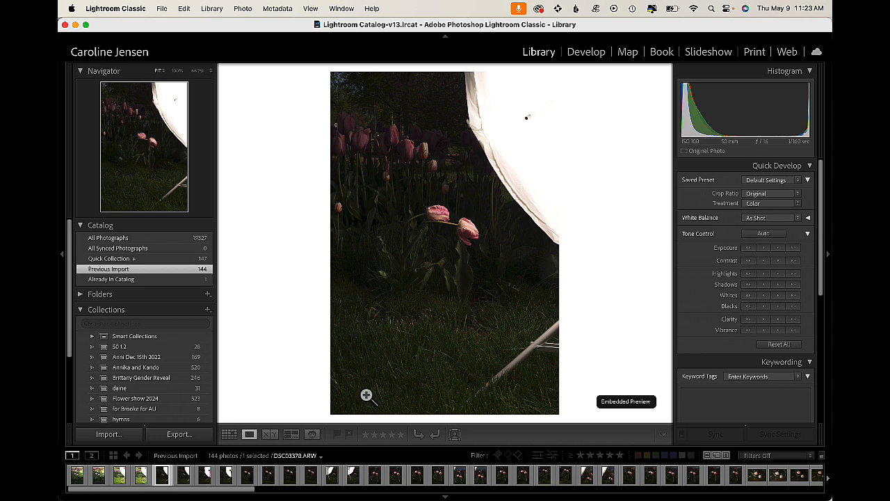
# Step: Examine the photo with the diffuser and light stand beside the two tulips, checking the flowers at 100%
pyautogui.click(354, 483)
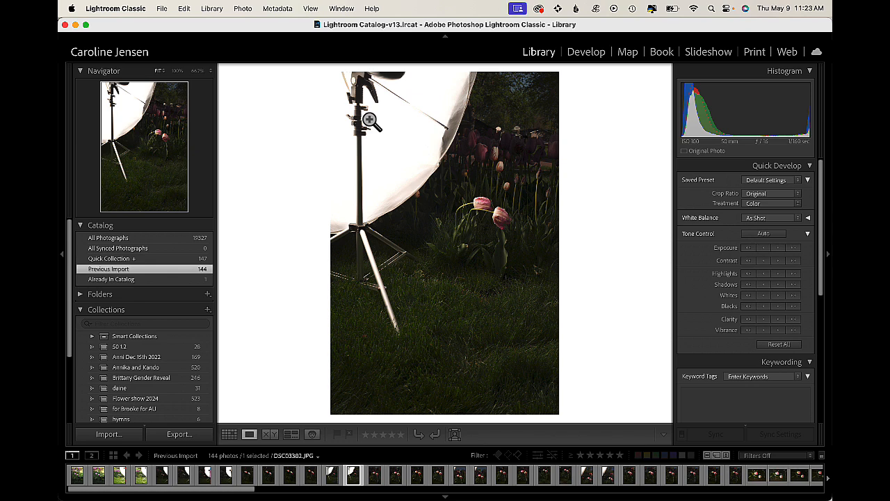
pyautogui.click(499, 216)
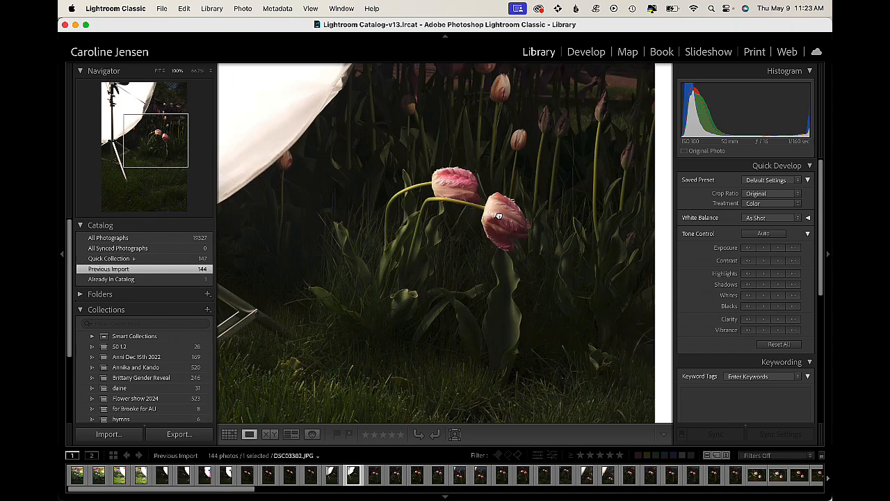
pyautogui.click(498, 215)
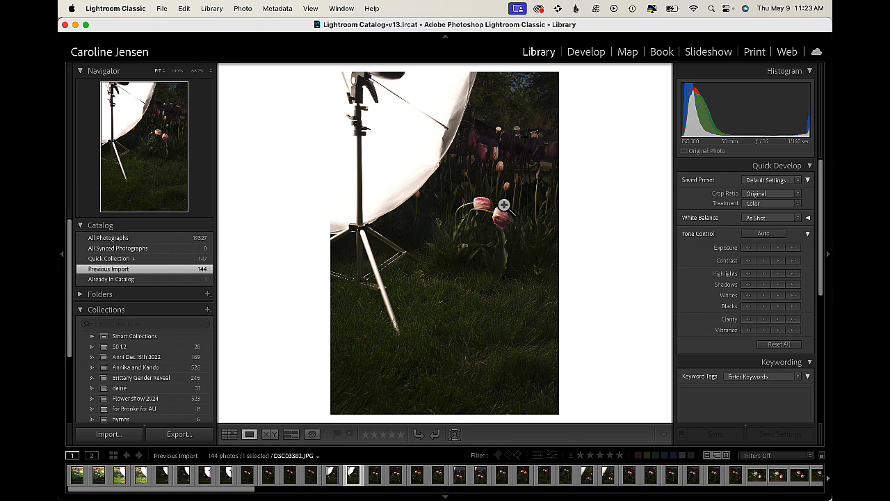
# Step: Examine the following two-tulip photos one by one at full view, comparing their RAW and JPEG versions
pyautogui.press('Right')
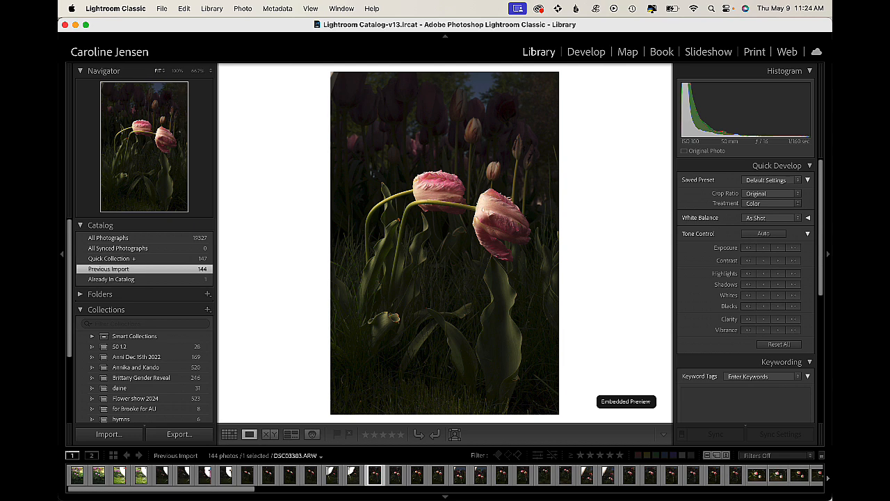
pyautogui.press('Right')
pyautogui.press('Right')
pyautogui.press('Right')
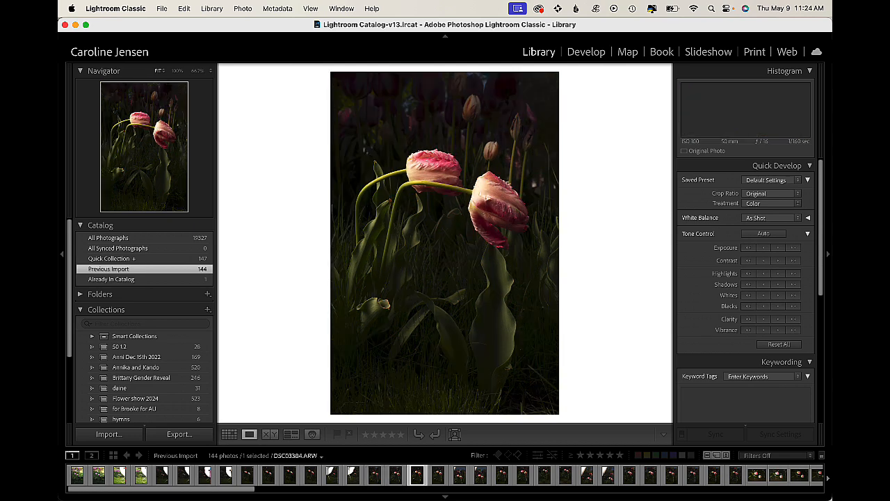
pyautogui.press('Left')
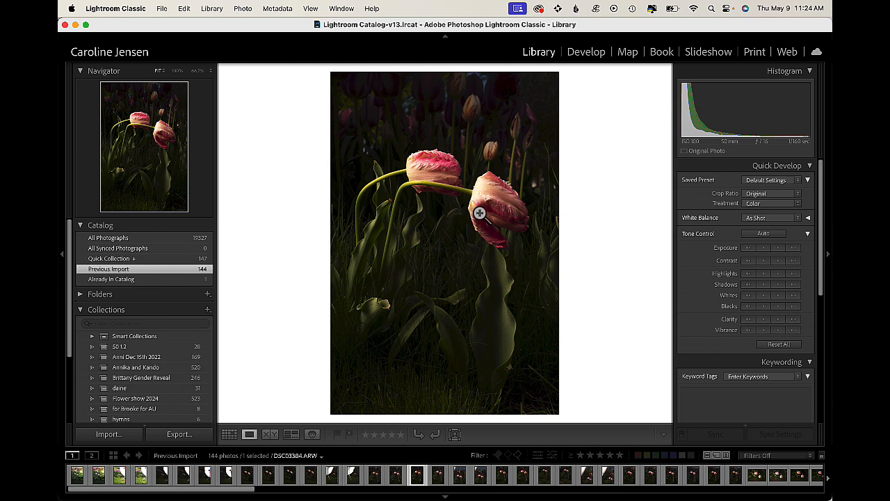
pyautogui.press('Right')
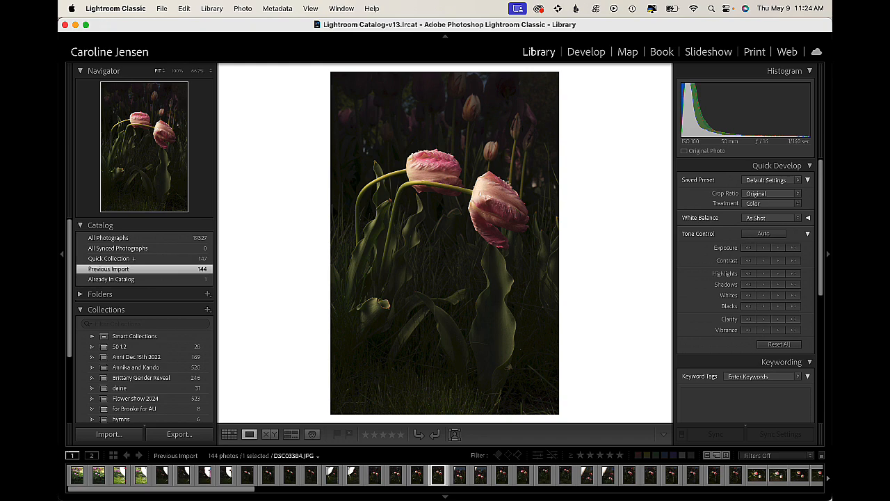
pyautogui.press('Right')
pyautogui.press('Right')
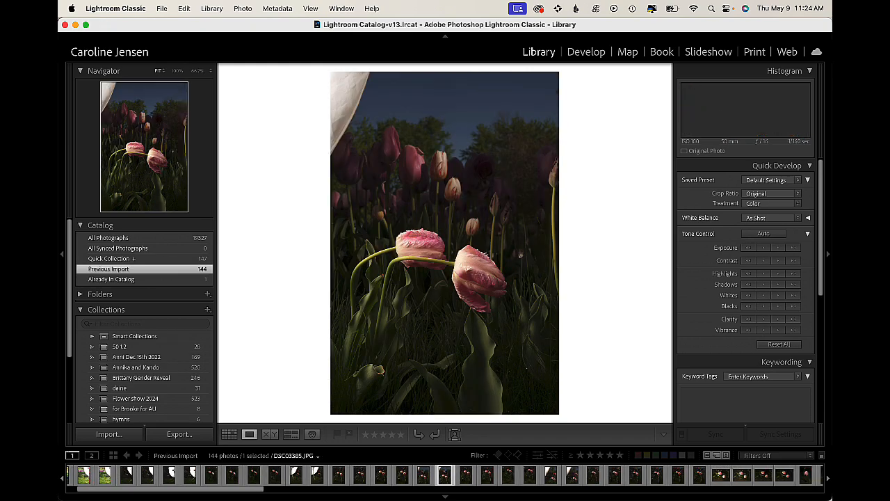
pyautogui.press('Right')
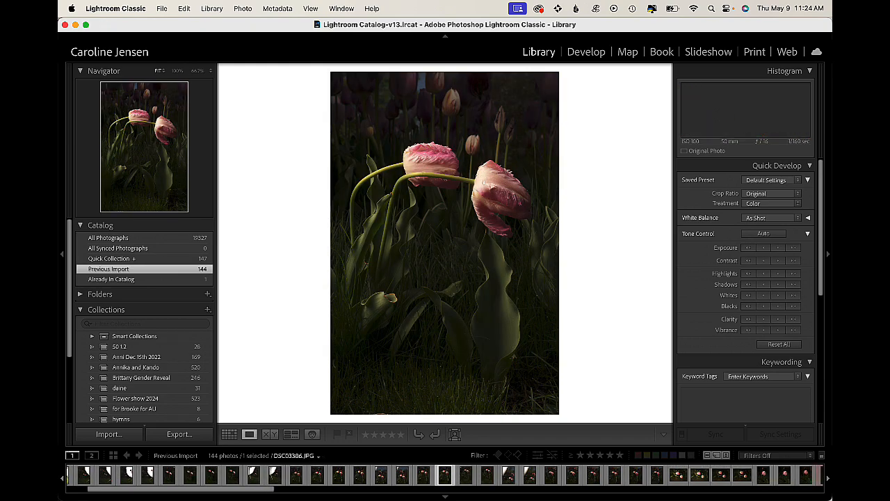
pyautogui.press('Right')
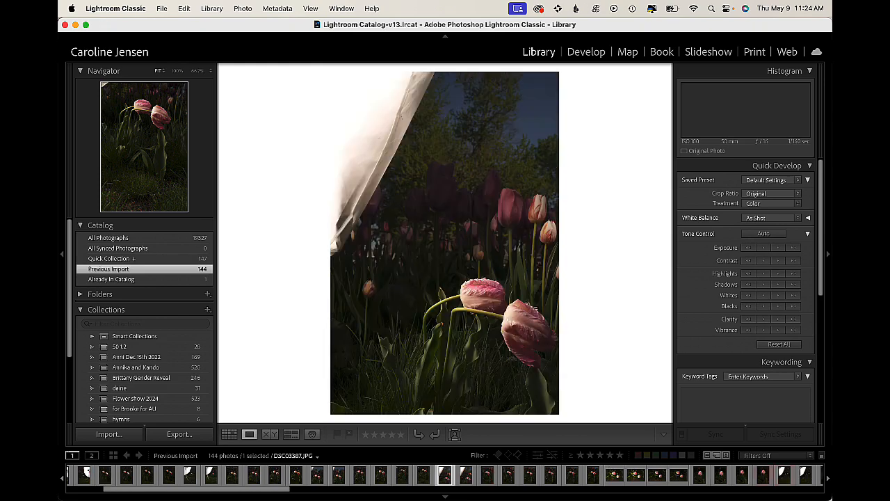
pyautogui.press('Right')
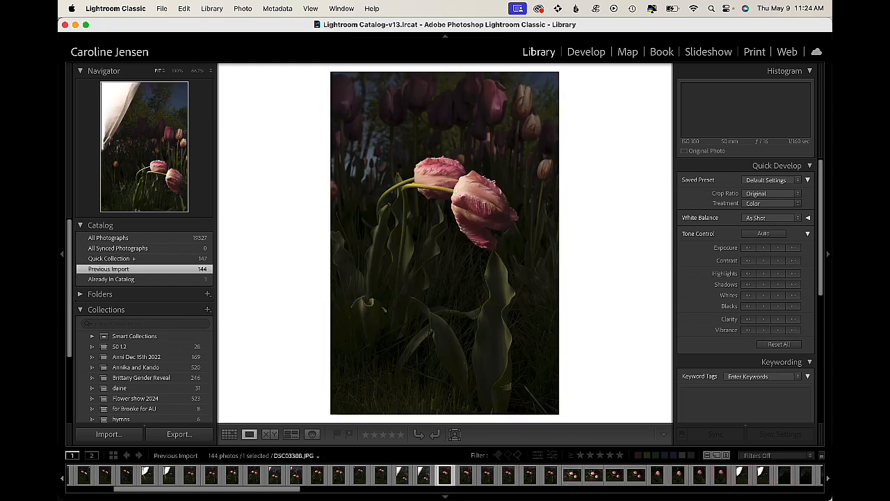
pyautogui.press('Right')
# Step: Return to the thumbnail grid and compare the RAW and JPEG versions of the single drooping tulip, photos 37 and 38
pyautogui.press('g')
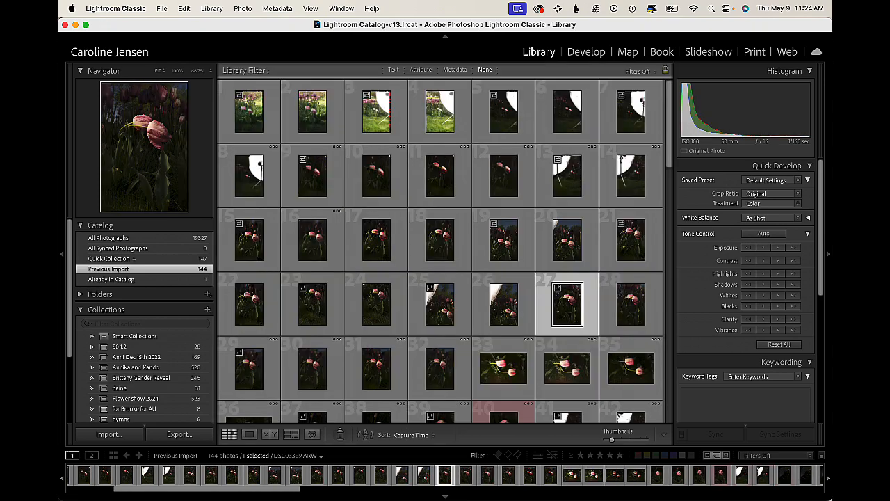
pyautogui.scroll(-5, 399, 217)
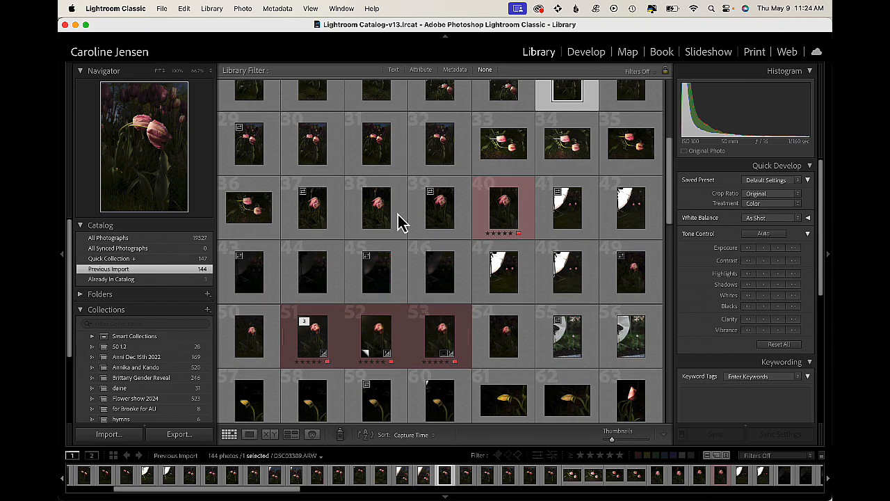
pyautogui.scroll(2, 350, 215)
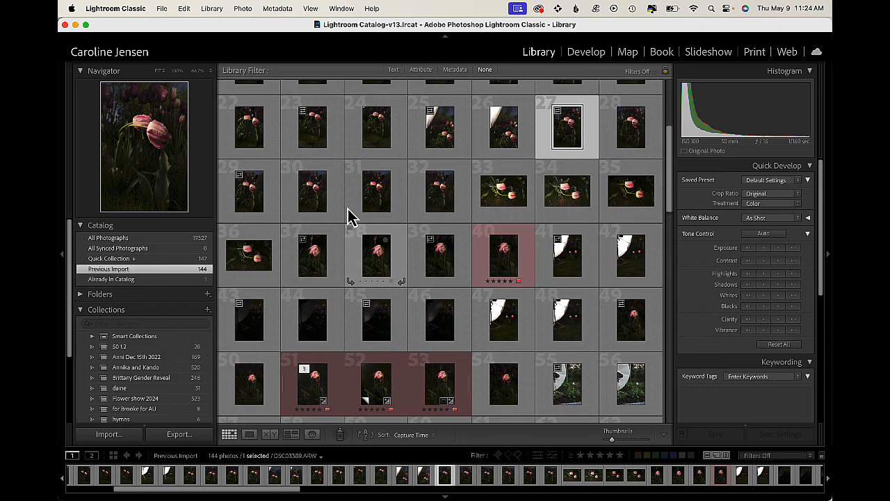
pyautogui.doubleClick(316, 259)
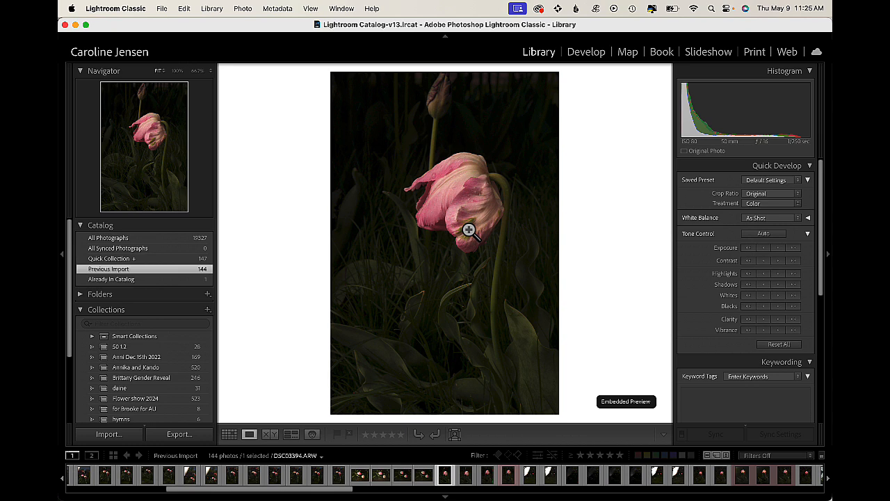
pyautogui.press('Right')
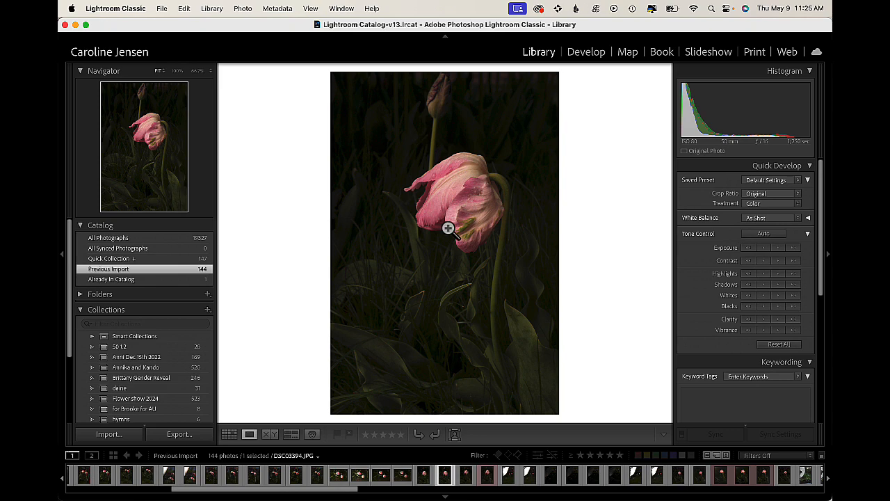
# Step: Find the single pink tulip shot DSC03400.ARW in the thumbnail grid and open it in the Develop module
pyautogui.press('g')
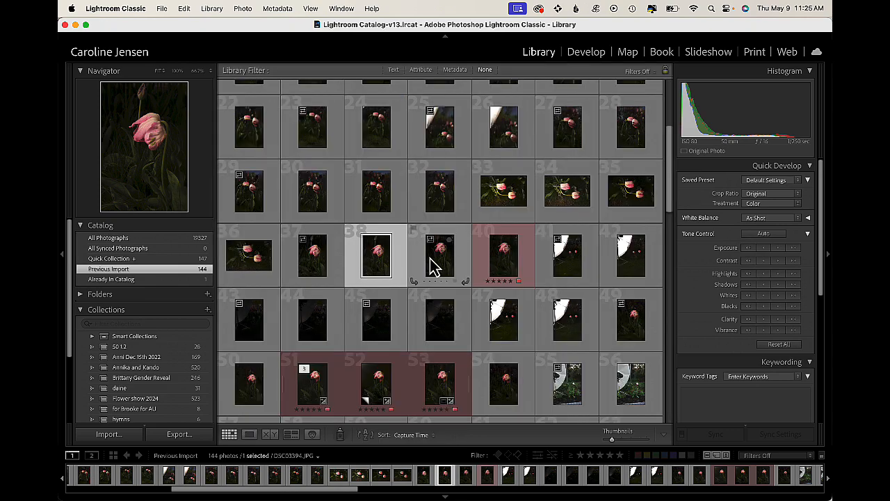
pyautogui.scroll(-2, 432, 264)
pyautogui.scroll(-4, 432, 264)
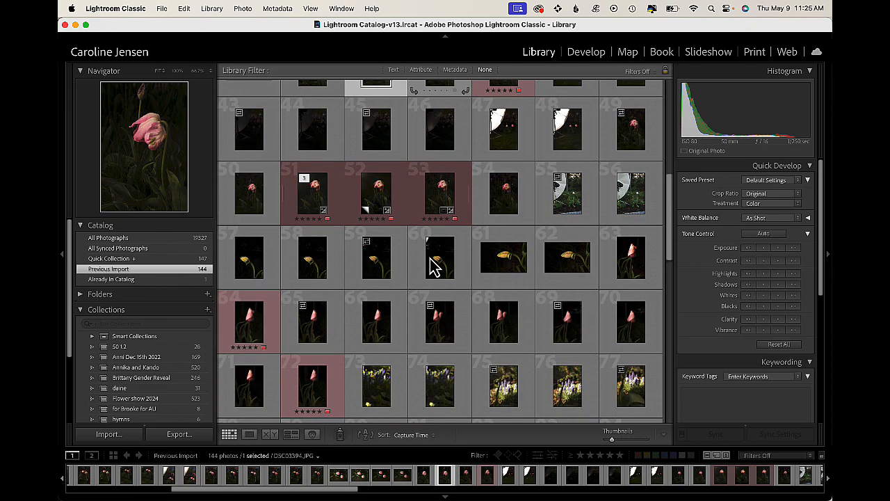
pyautogui.scroll(3, 432, 264)
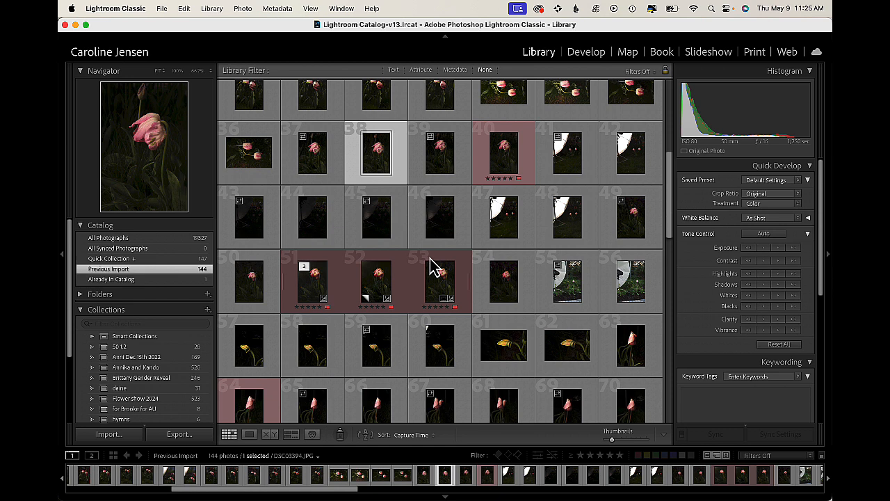
pyautogui.doubleClick(630, 237)
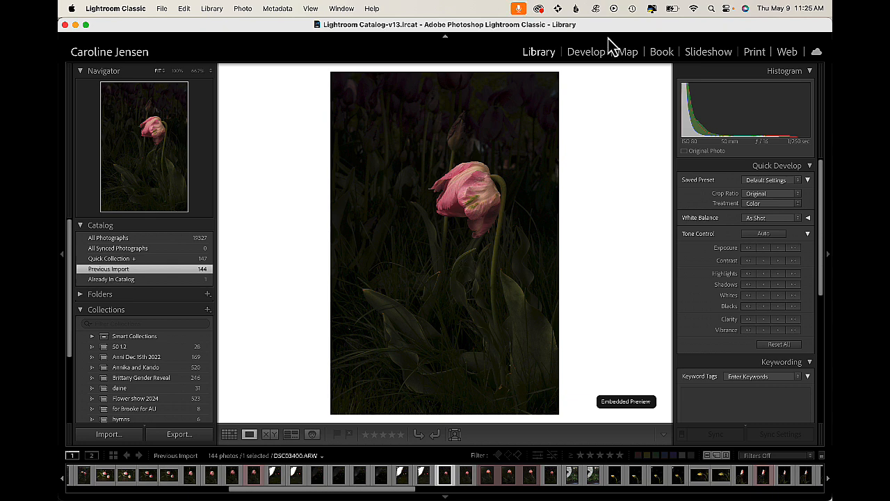
pyautogui.click(585, 53)
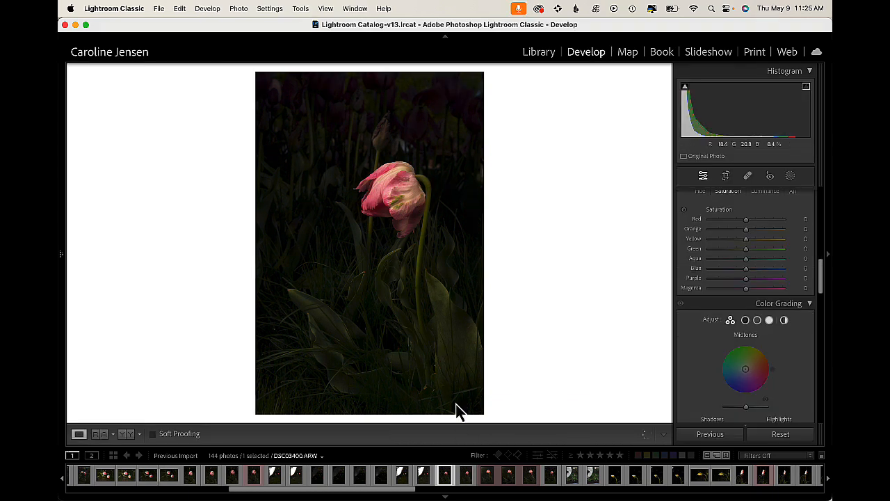
# Step: Compare the RAW and JPEG versions of DSC03400, leaving the JPEG selected for editing
pyautogui.click(467, 475)
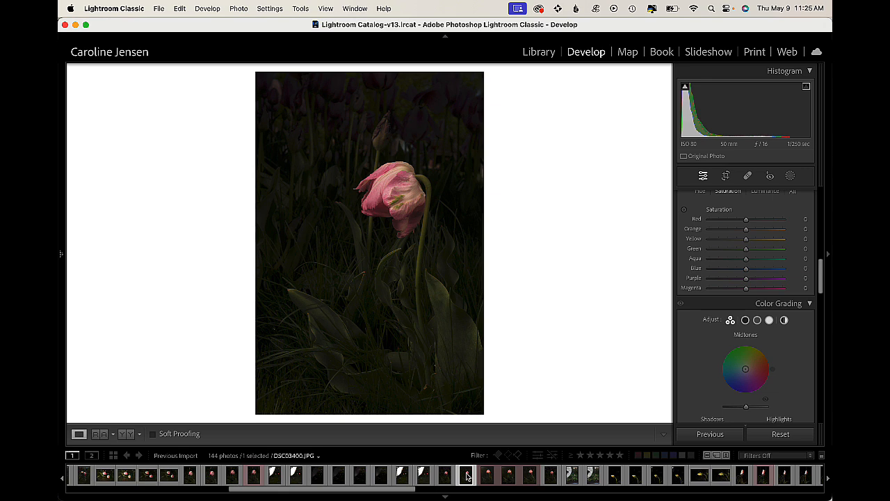
pyautogui.click(446, 477)
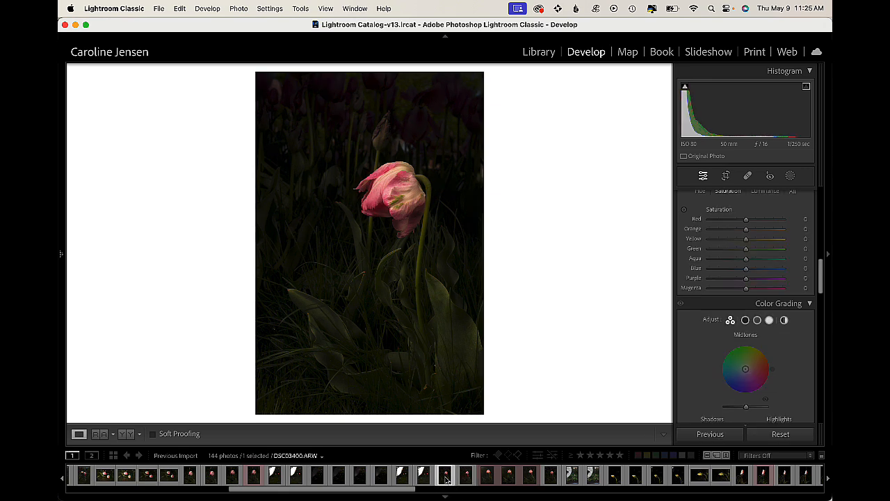
pyautogui.click(472, 478)
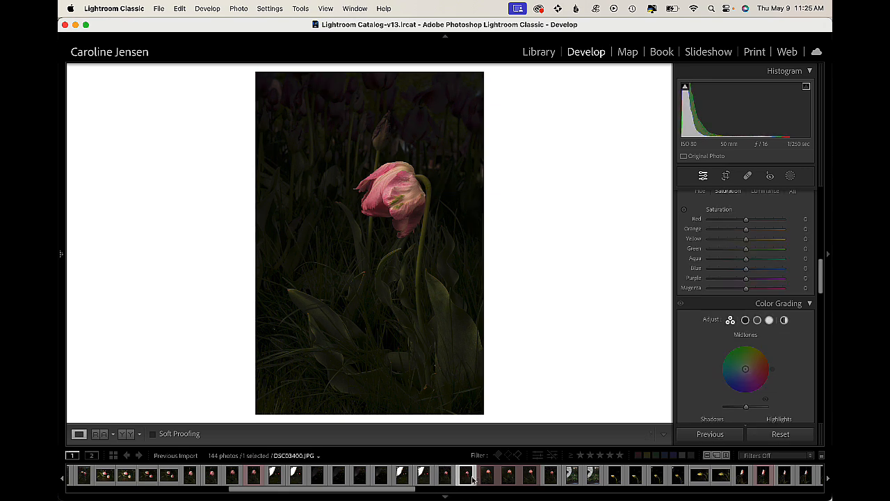
# Step: Crop the tulip photo to a 5 x 7 aspect, slightly tighter, with the flower near the upper thirds line
pyautogui.click(726, 180)
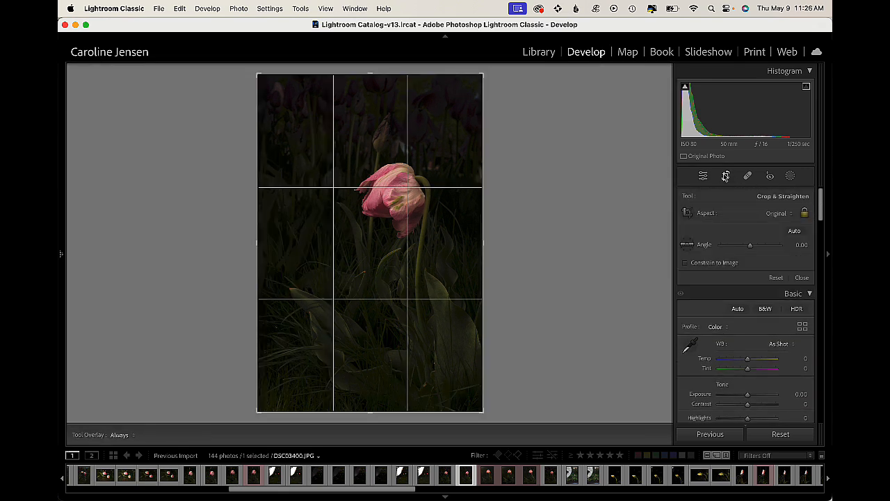
pyautogui.click(769, 215)
pyautogui.click(760, 274)
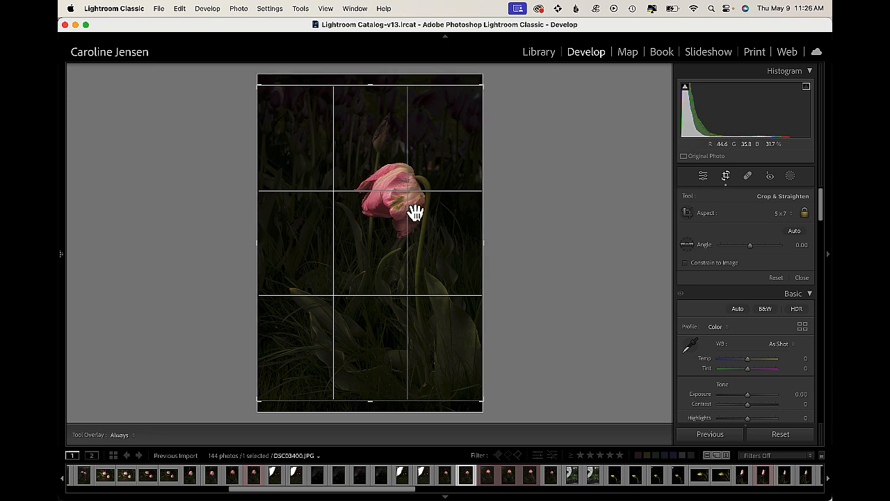
pyautogui.moveTo(258, 85); pyautogui.dragTo(265, 95)
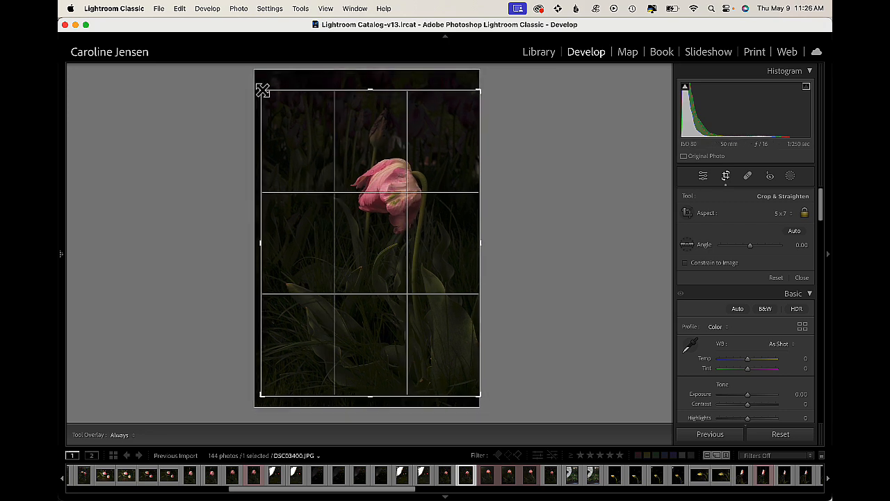
pyautogui.moveTo(379, 197); pyautogui.dragTo(381, 195)
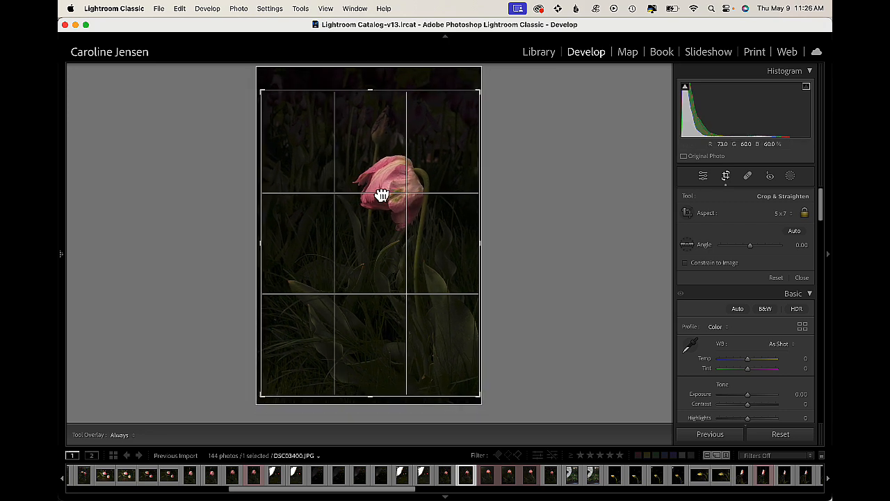
pyautogui.press('Return')
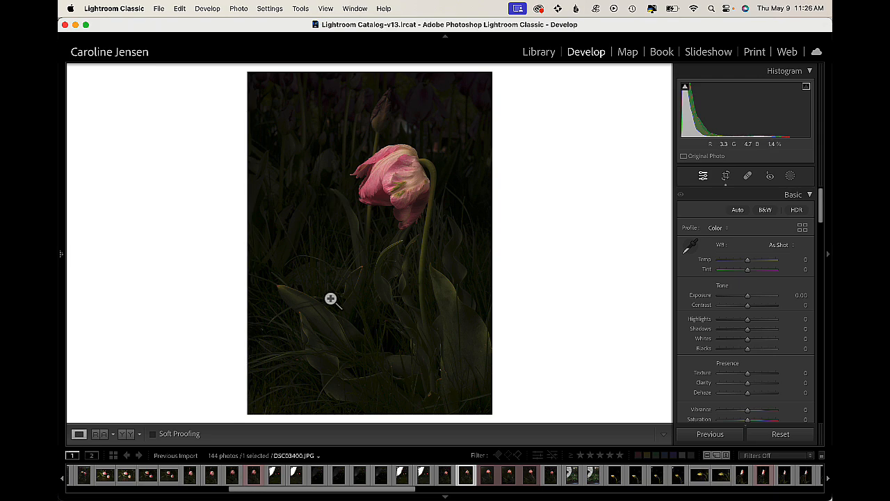
# Step: Send the cropped tulip photo DSC03400.JPG to Adobe Photoshop 2024 for further editing
pyautogui.click(423, 158)
pyautogui.click(416, 160)
pyautogui.rightClick(393, 162)
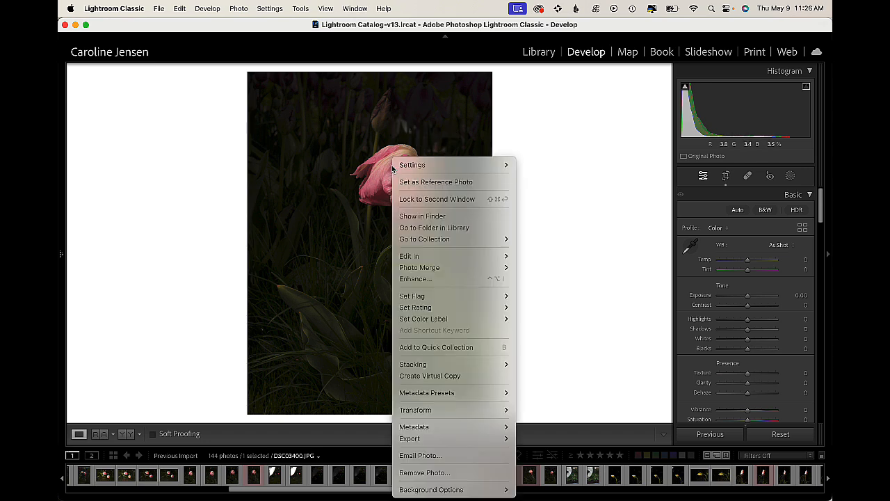
pyautogui.moveTo(424, 257)
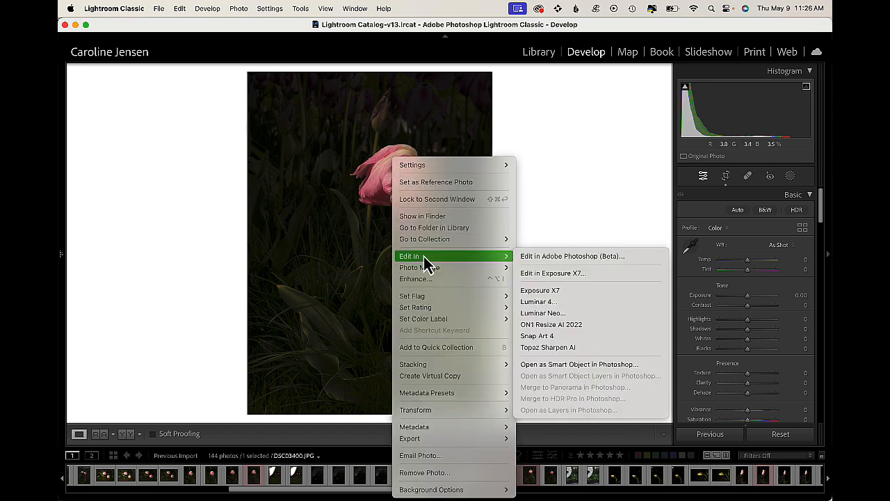
pyautogui.click(536, 256)
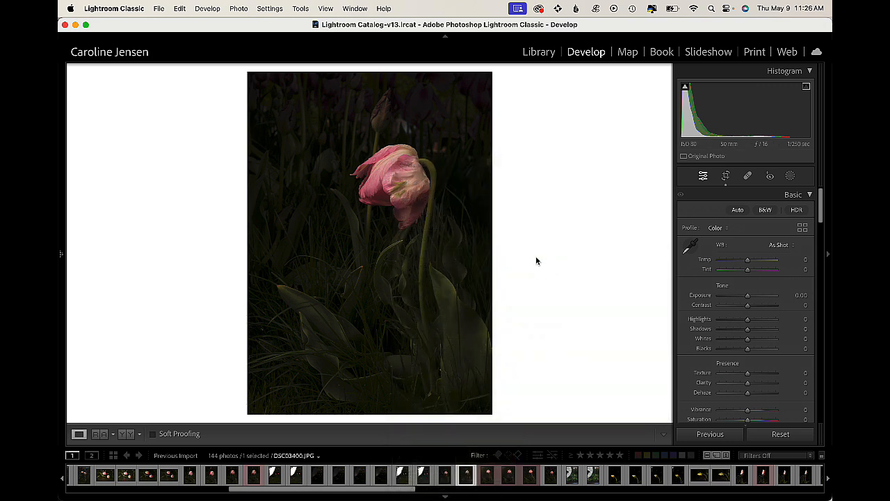
pyautogui.click(529, 188)
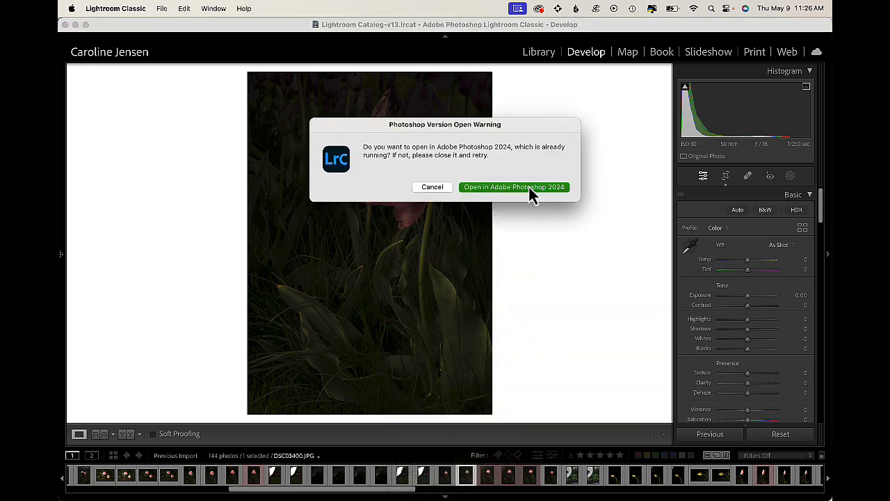
pyautogui.click(522, 240)
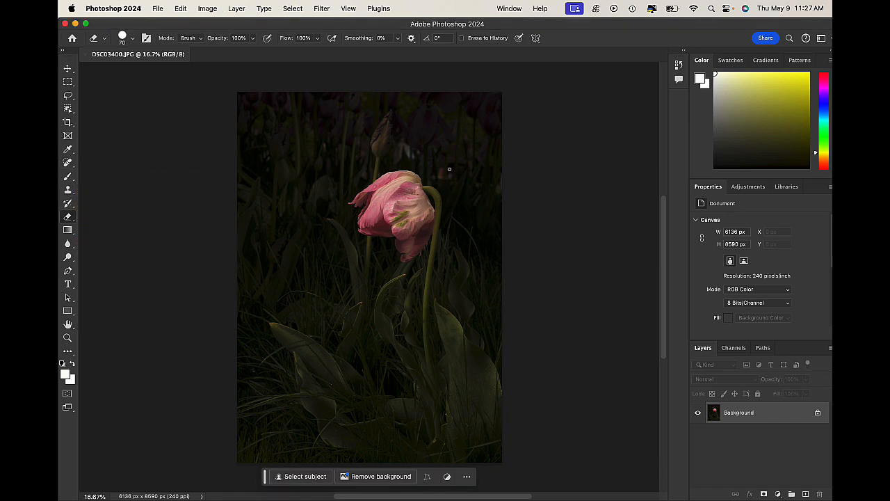
# Step: Remove the bright background distractions just above the tulip with the Spot Healing Brush in Content-Aware mode at size 200
pyautogui.moveTo(401, 144); pyautogui.dragTo(409, 151)
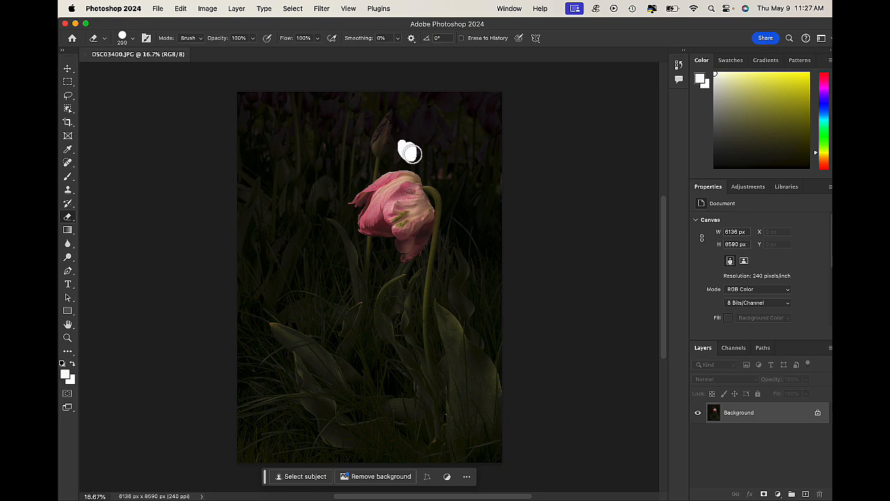
pyautogui.press('super+z')
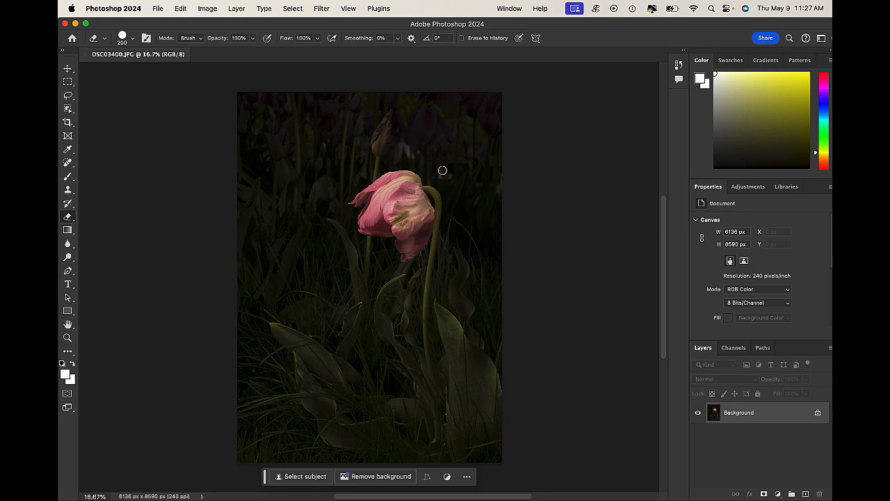
pyautogui.click(68, 162)
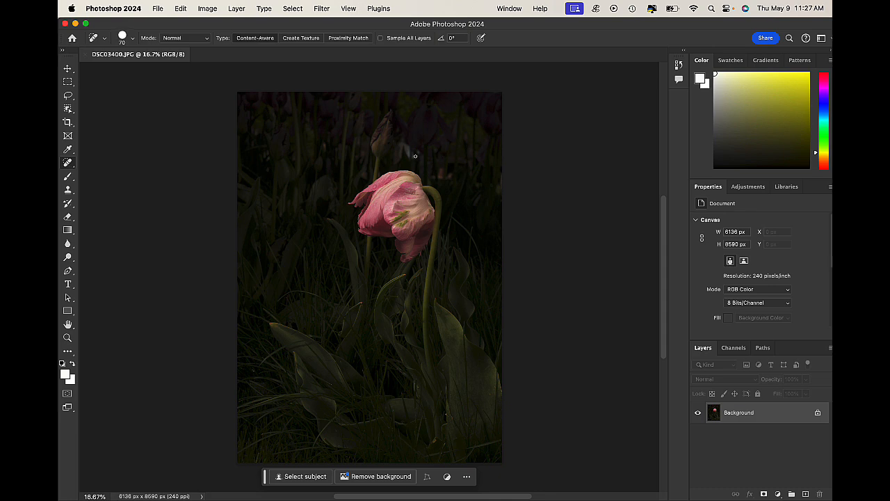
pyautogui.moveTo(415, 156)
pyautogui.mouseDown()
pyautogui.moveTo(406, 151)
pyautogui.moveTo(413, 158)
pyautogui.mouseUp()
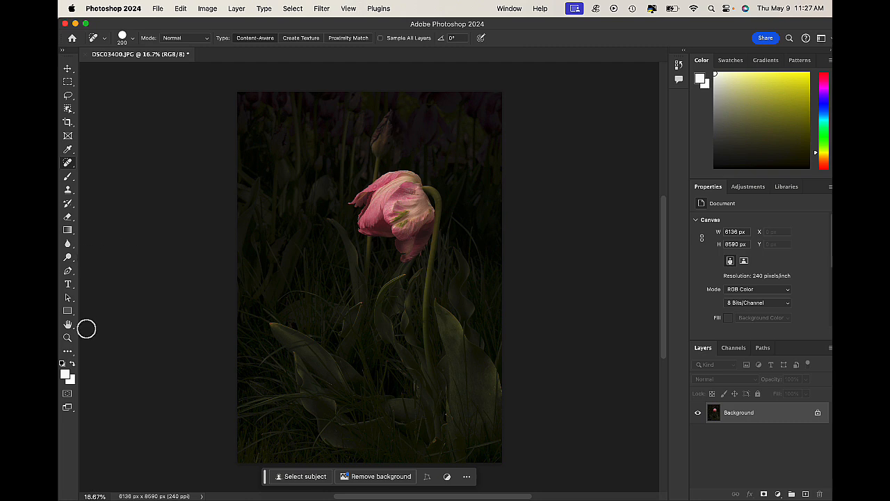
# Step: Set the foreground color to the very dark olive 1c1c06
pyautogui.click(66, 376)
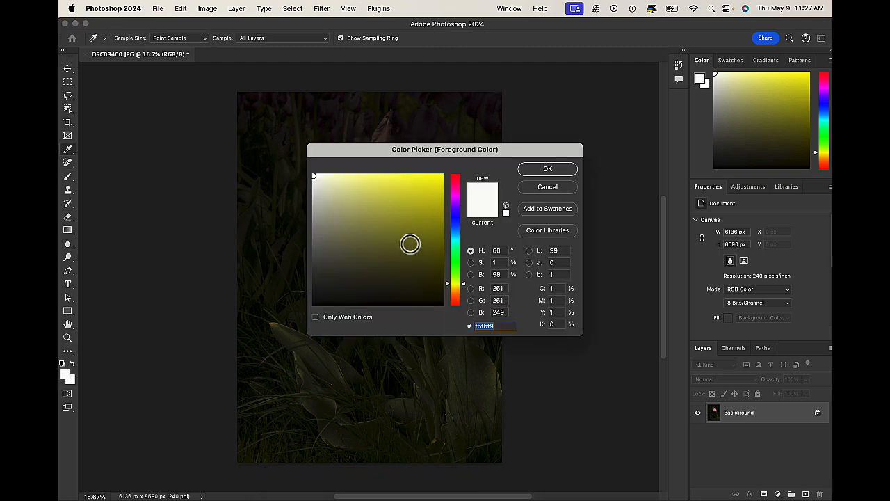
pyautogui.click(415, 291)
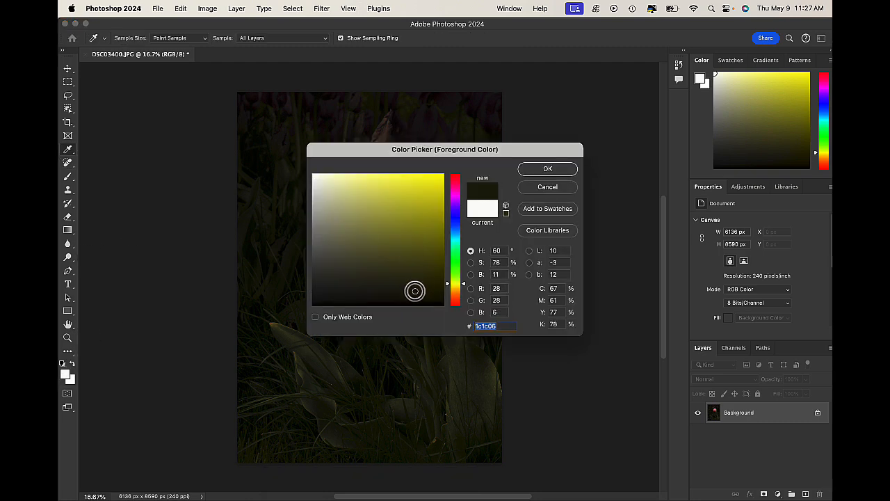
pyautogui.click(566, 171)
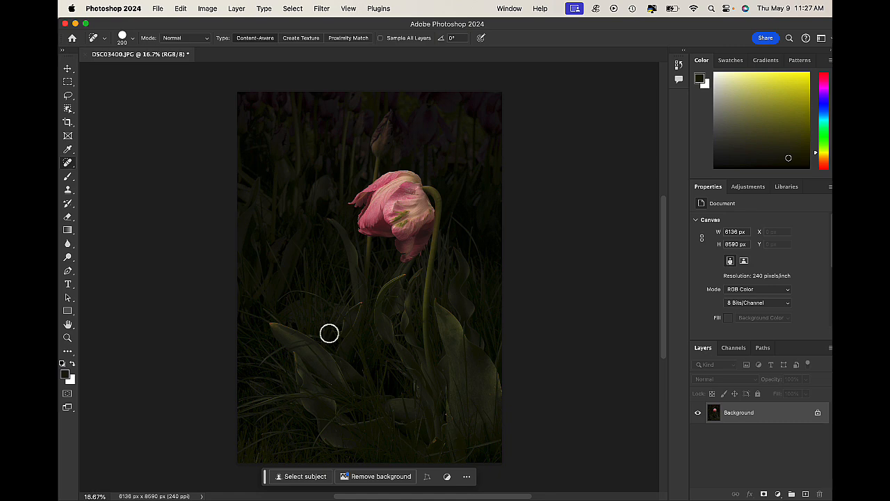
# Step: Add a linear Gradient Fill layer from dark olive to transparent, with the angle at -91.6° and the scale at 140%
pyautogui.click(777, 494)
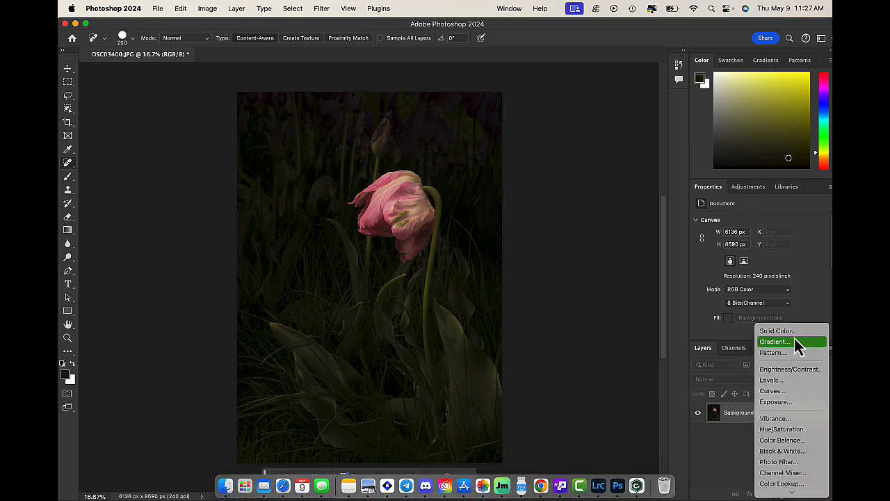
pyautogui.click(707, 451)
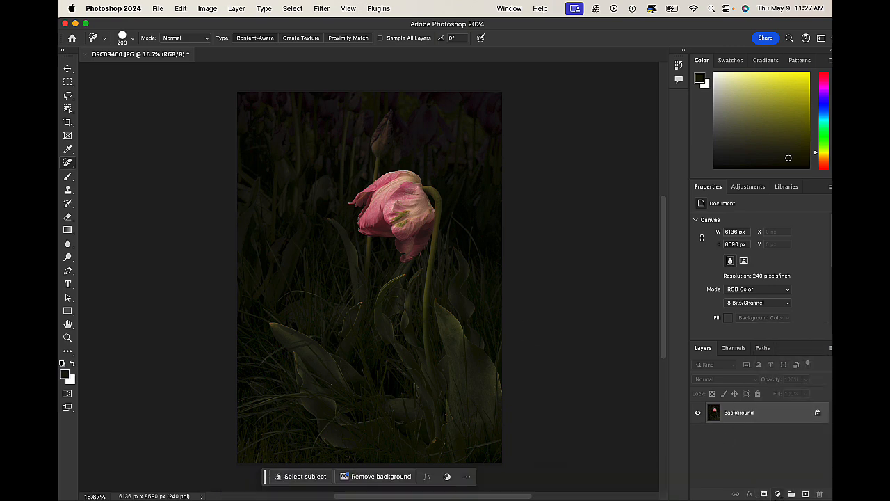
pyautogui.click(778, 494)
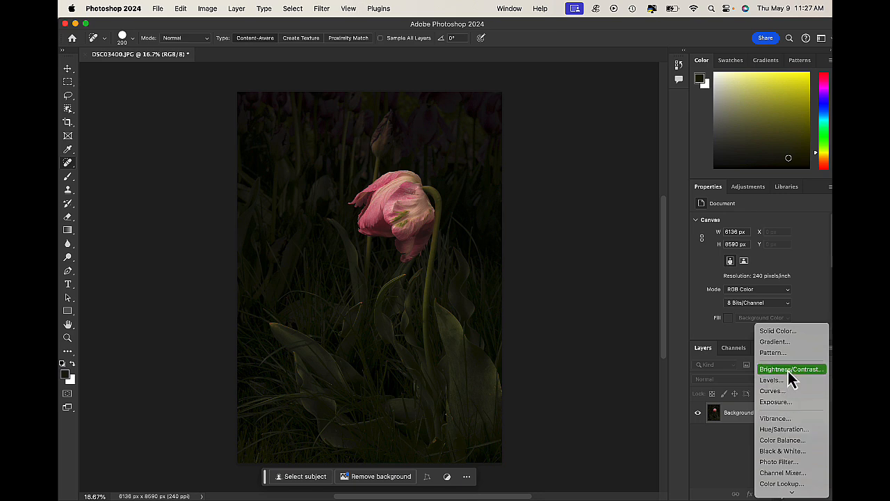
pyautogui.click(786, 342)
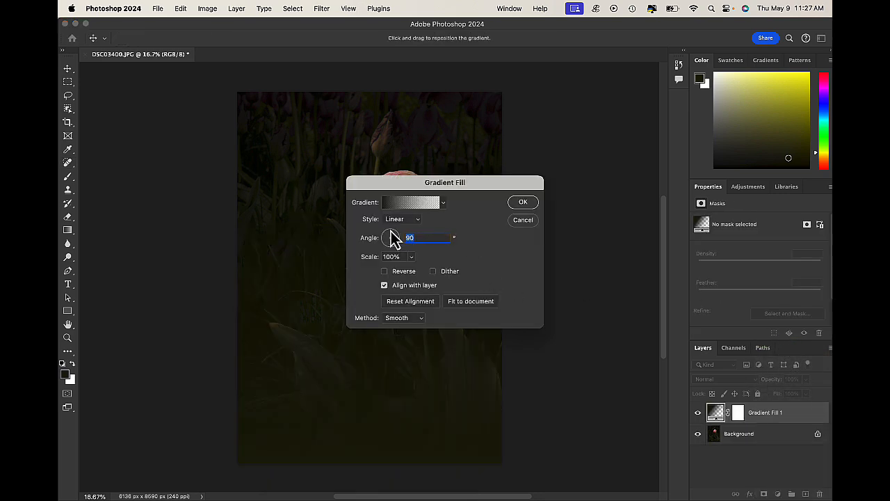
pyautogui.moveTo(392, 233); pyautogui.dragTo(390, 250)
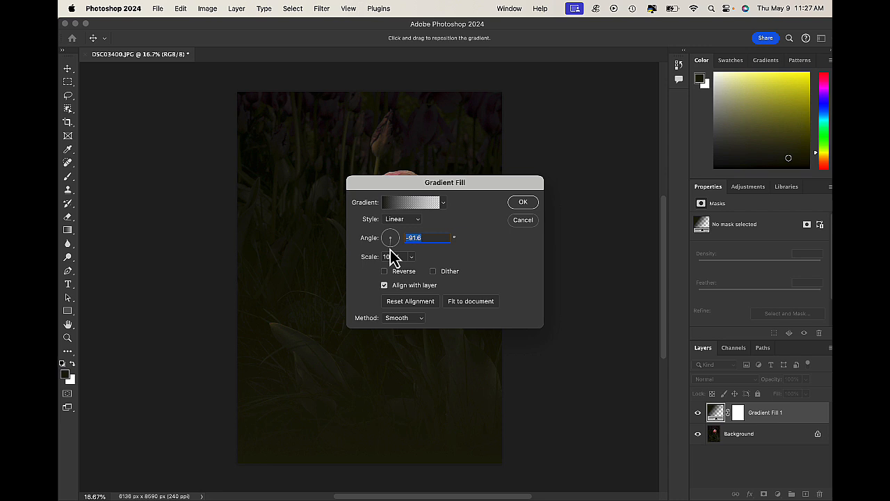
pyautogui.click(523, 202)
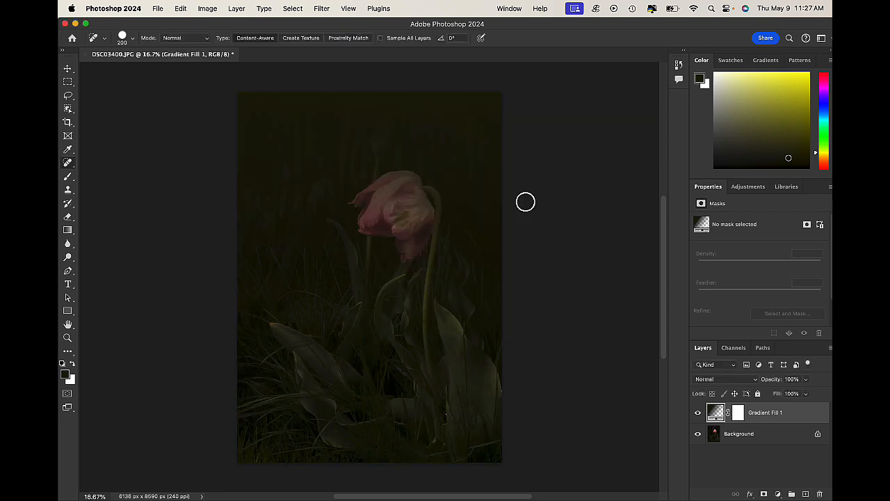
pyautogui.doubleClick(716, 412)
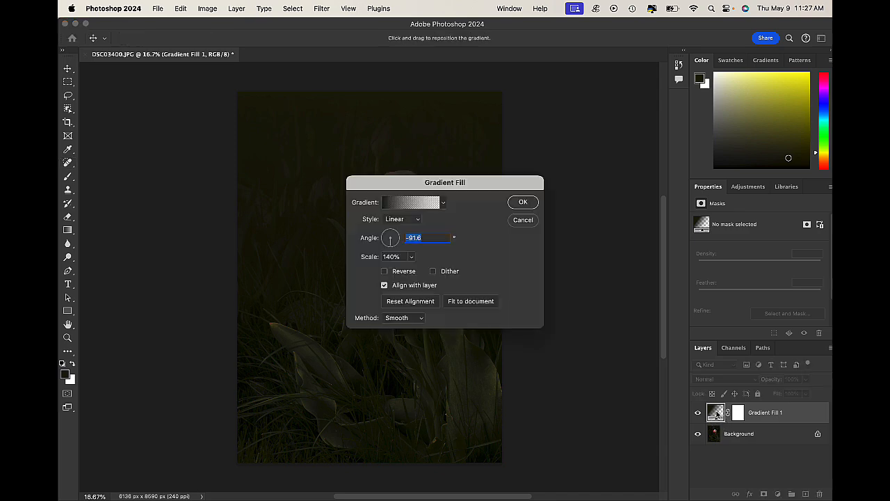
pyautogui.click(523, 202)
pyautogui.click(412, 145)
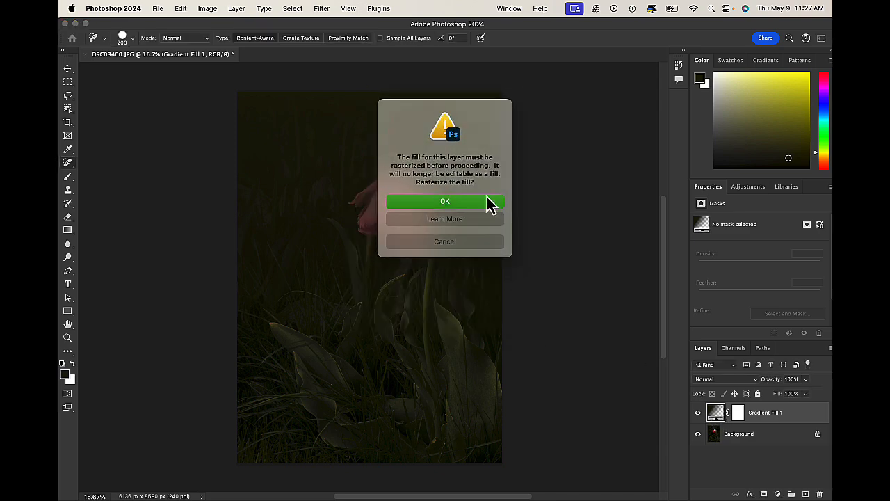
pyautogui.click(460, 201)
pyautogui.doubleClick(715, 412)
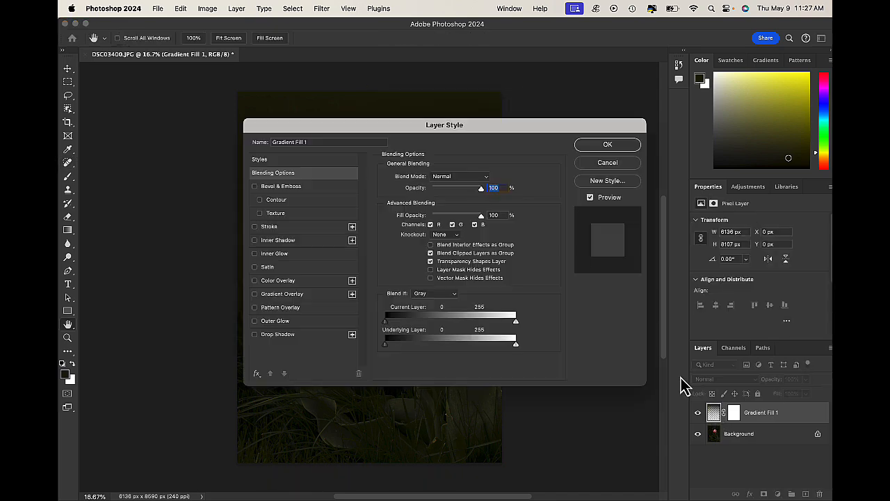
pyautogui.click(591, 146)
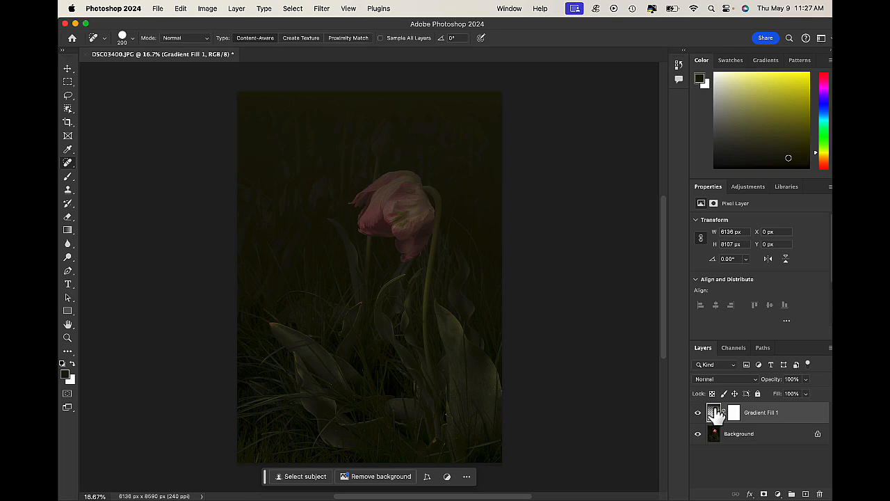
# Step: Reposition the gradient fill lower over the photo so its dark fade reaches further down past the flower
pyautogui.click(716, 412)
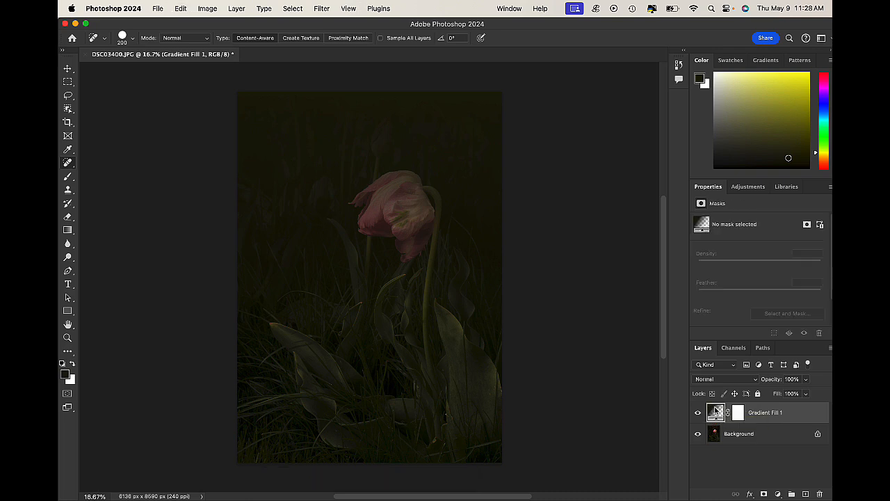
pyautogui.moveTo(434, 183); pyautogui.dragTo(625, 114)
pyautogui.moveTo(385, 123); pyautogui.dragTo(371, 153)
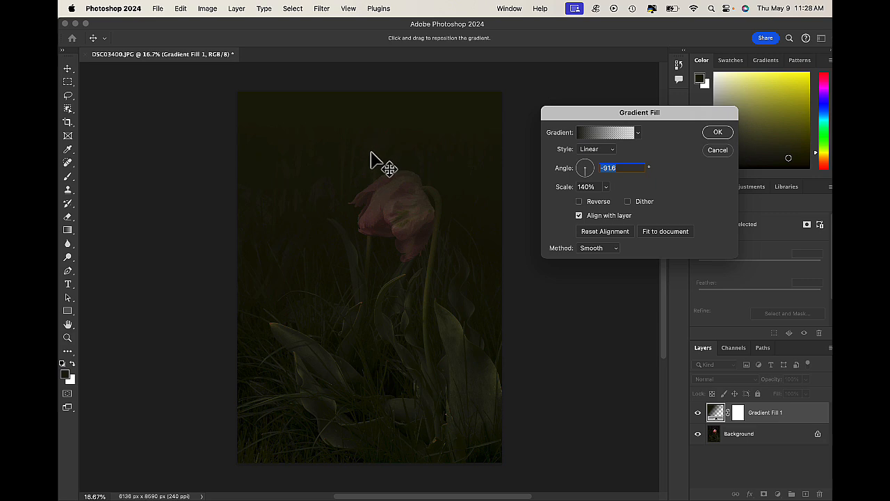
pyautogui.click(718, 132)
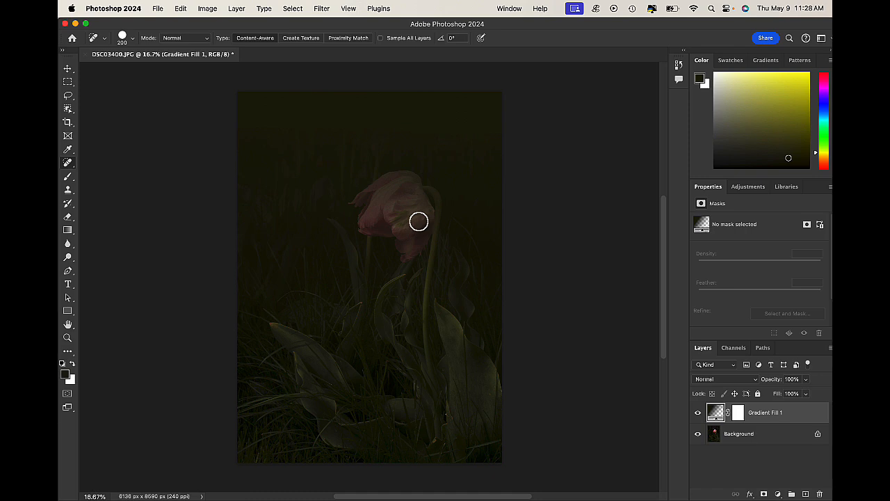
# Step: Select the tulip bloom and its curved stem on the Background layer with the Object Selection tool
pyautogui.click(792, 440)
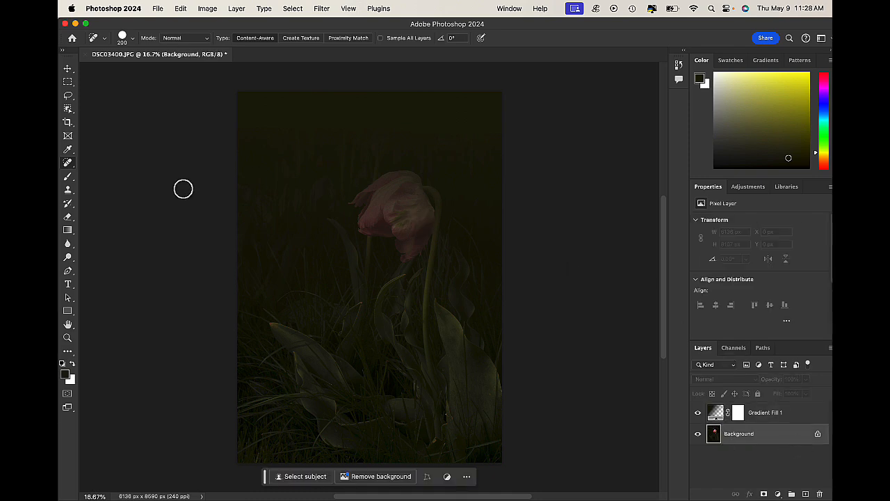
pyautogui.click(68, 110)
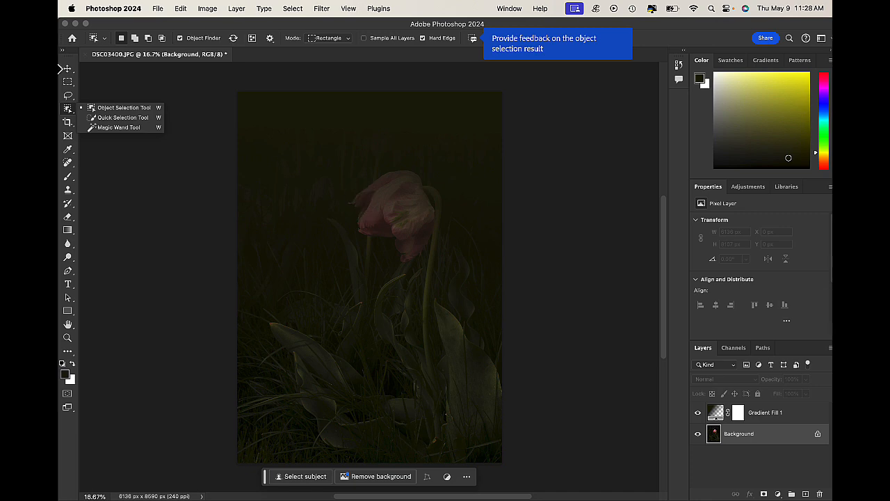
pyautogui.click(91, 108)
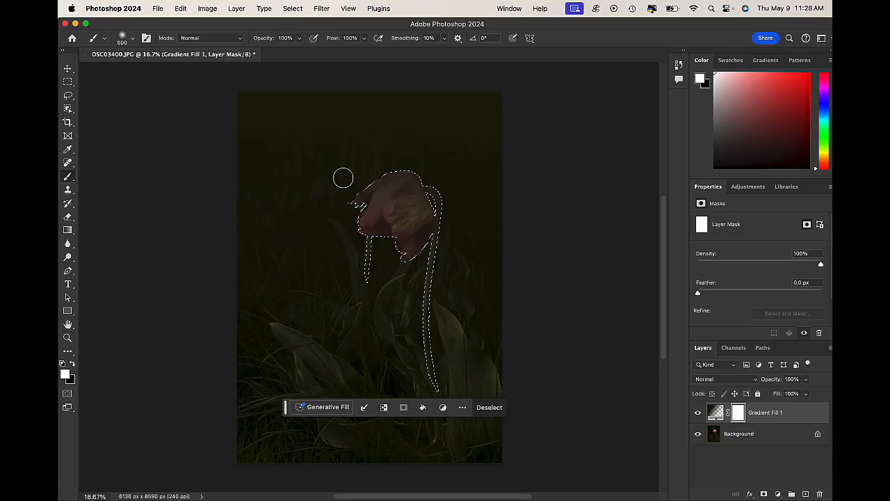
# Step: On the gradient layer's mask, paint black over the selected tulip with a size 1200 brush at 50% opacity, and clear the selection
pyautogui.press(']')
pyautogui.press(']')
pyautogui.press(']')
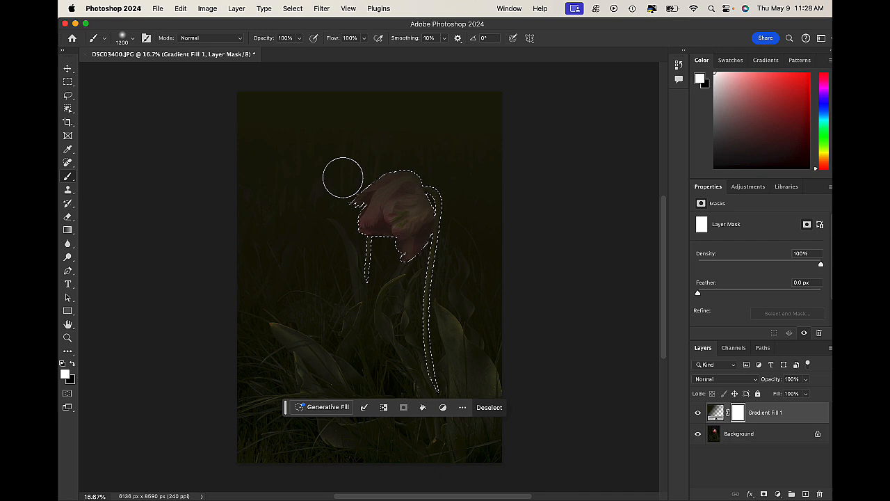
pyautogui.press('5')
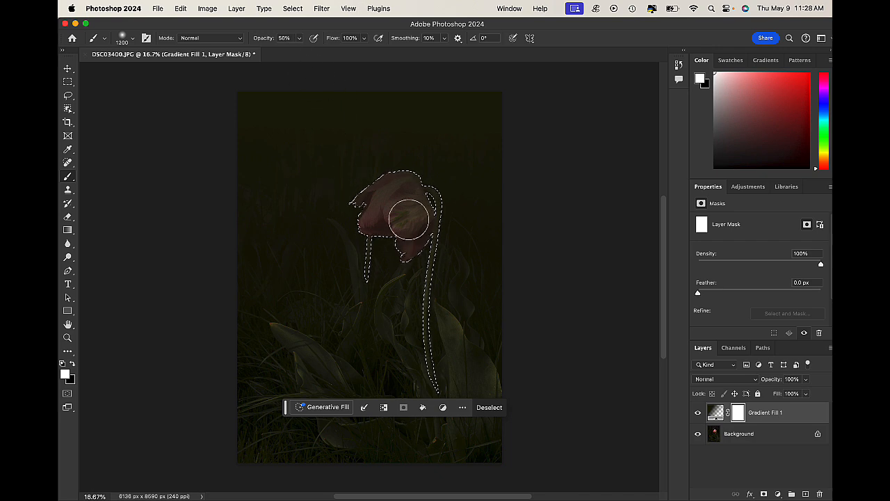
pyautogui.press('x')
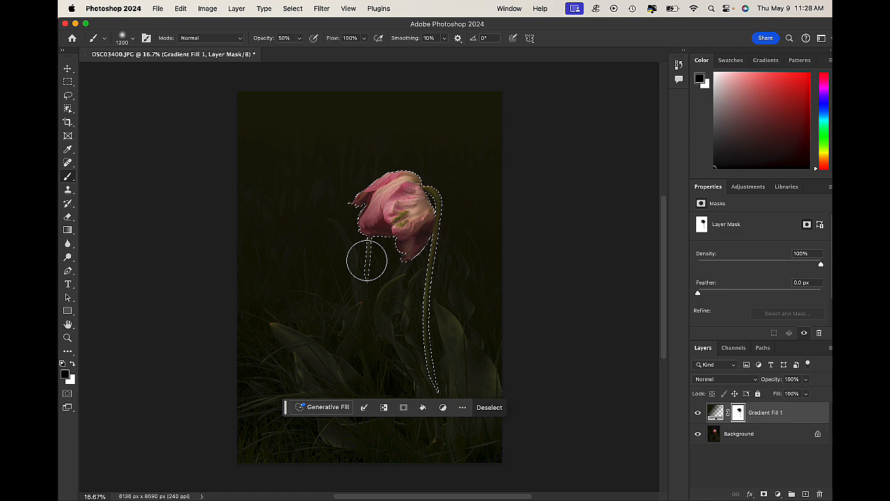
pyautogui.press('x')
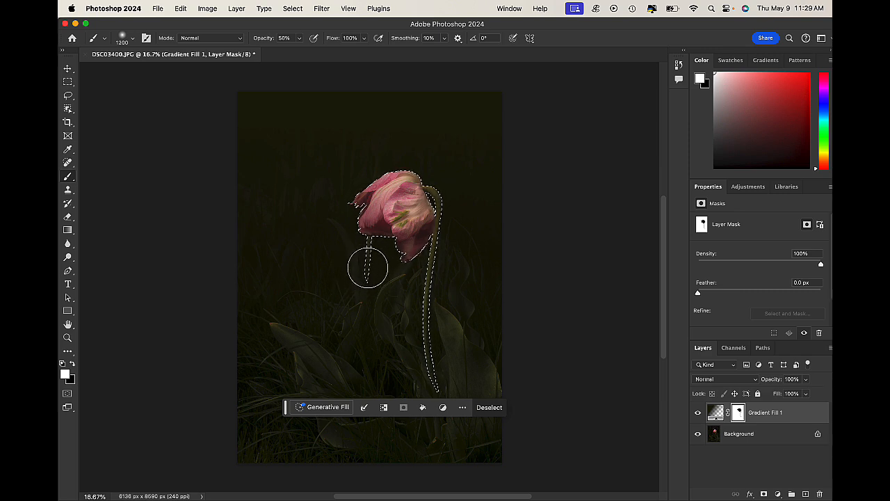
pyautogui.hotkey('ctrl', 'd')
pyautogui.scroll(5, 516, 227)
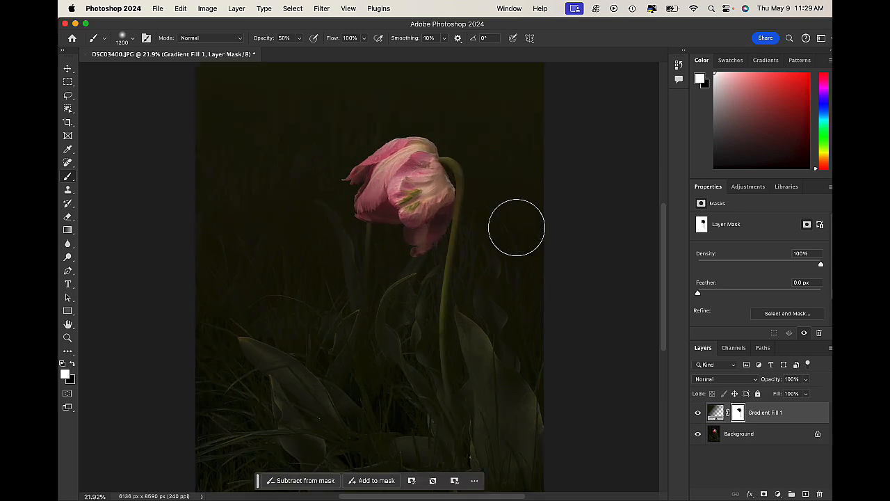
pyautogui.scroll(-2, 516, 227)
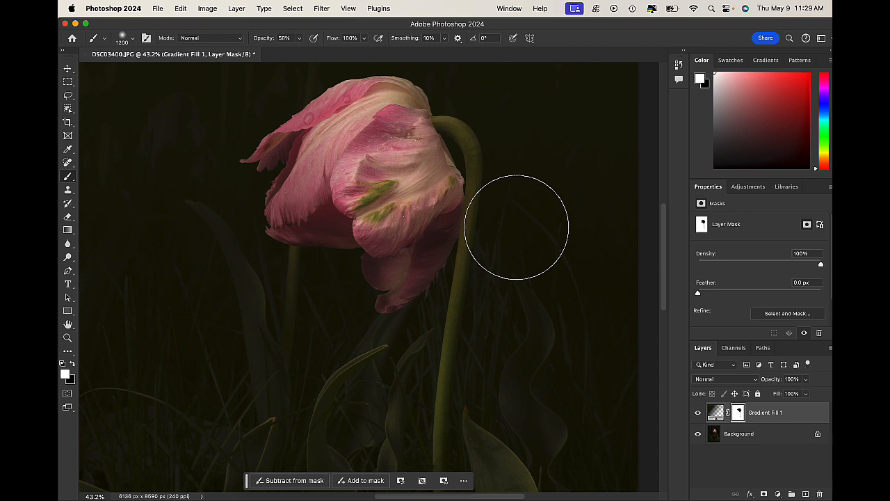
pyautogui.scroll(-5, 516, 228)
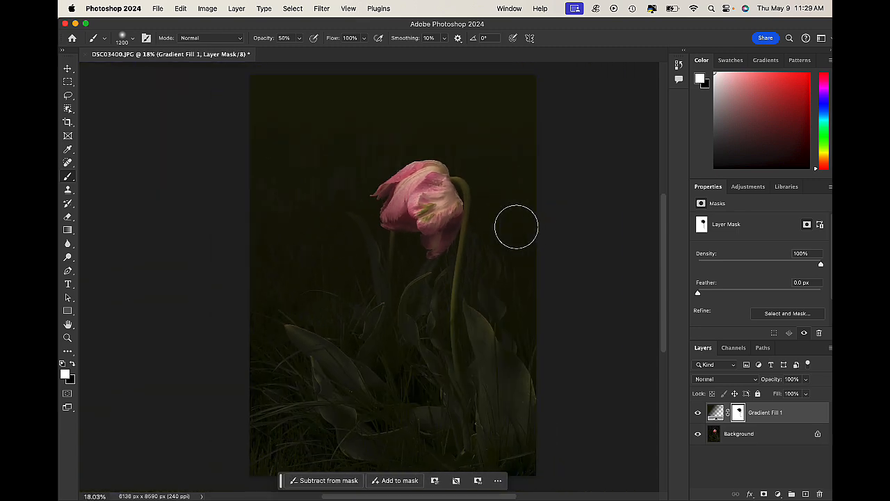
# Step: Lower the Gradient Fill 1 layer's opacity to 87% and swap the foreground color to black
pyautogui.scroll(-2, 516, 227)
pyautogui.moveTo(770, 383); pyautogui.dragTo(763, 380)
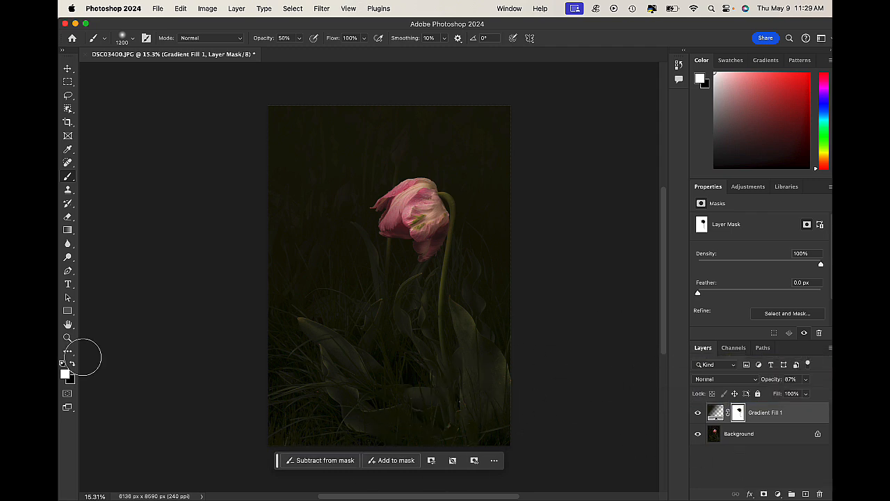
pyautogui.click(72, 365)
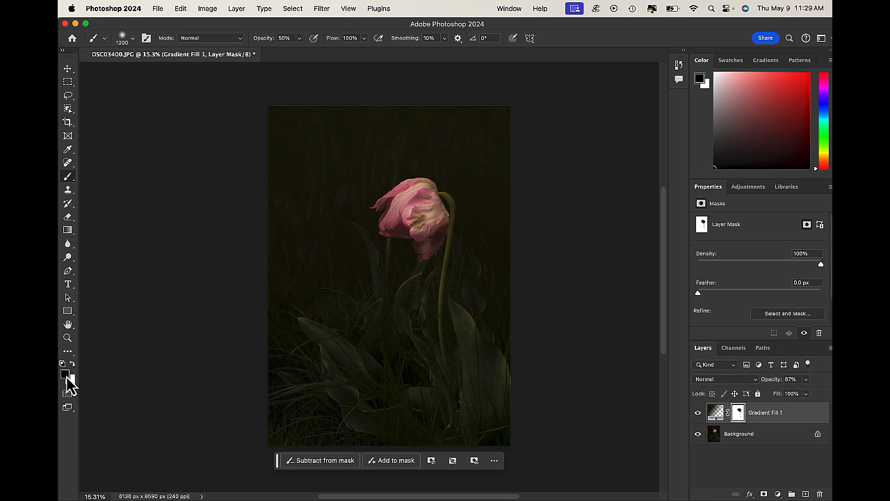
pyautogui.click(777, 493)
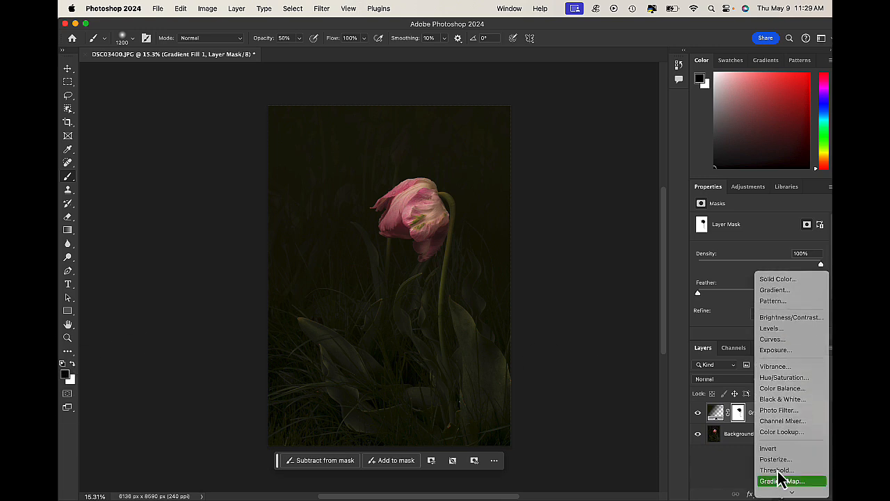
pyautogui.click(786, 291)
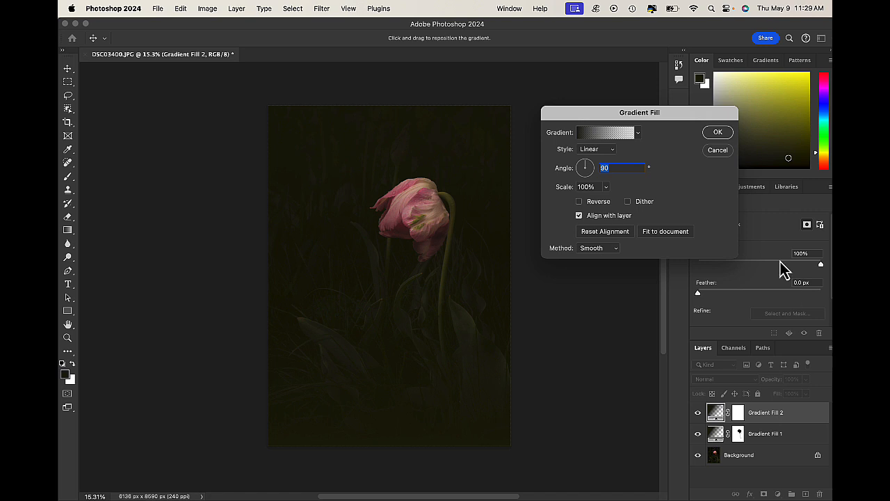
pyautogui.click(719, 134)
pyautogui.moveTo(805, 413); pyautogui.dragTo(819, 493)
# Step: Select the Background layer and set the foreground color to pure black, 000000
pyautogui.click(777, 435)
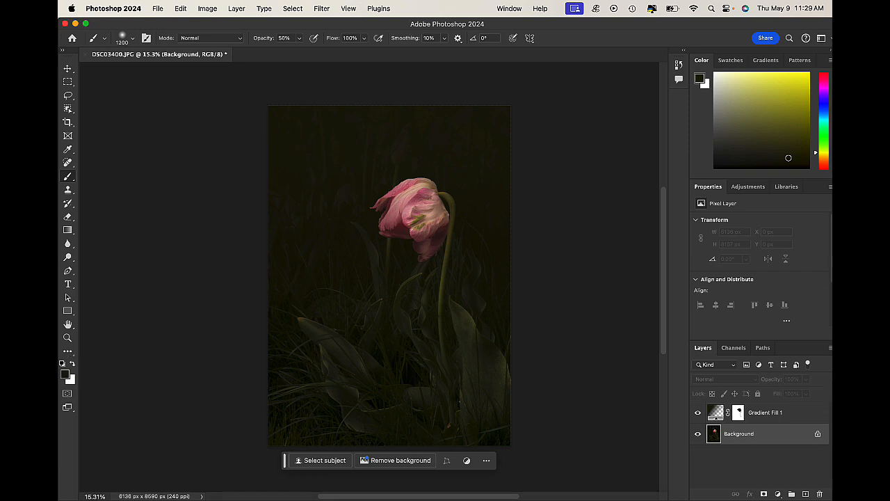
pyautogui.click(66, 375)
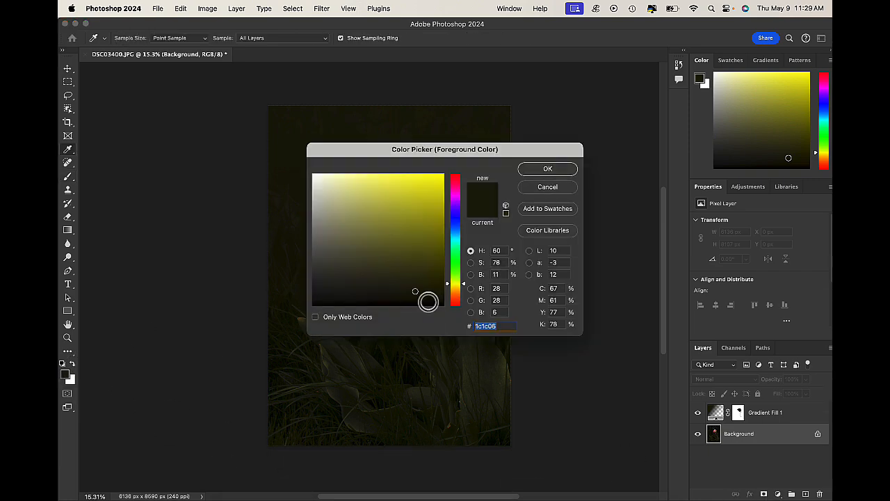
pyautogui.moveTo(418, 292); pyautogui.dragTo(444, 308)
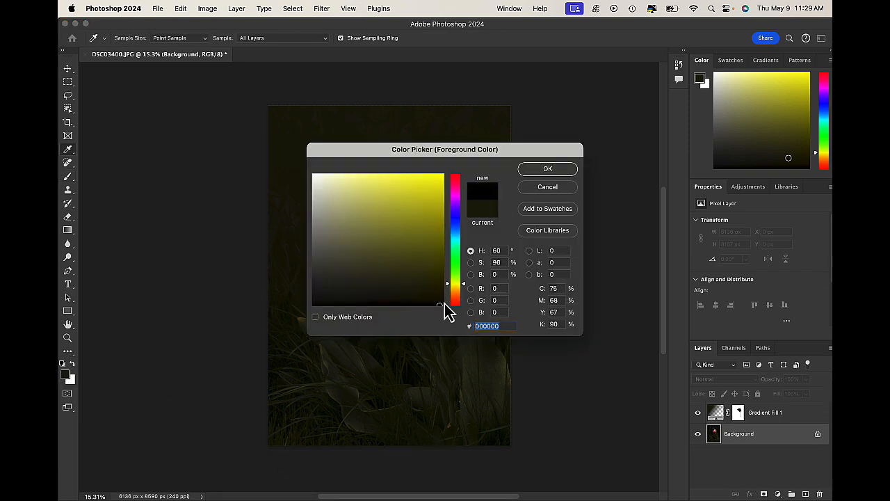
pyautogui.click(548, 169)
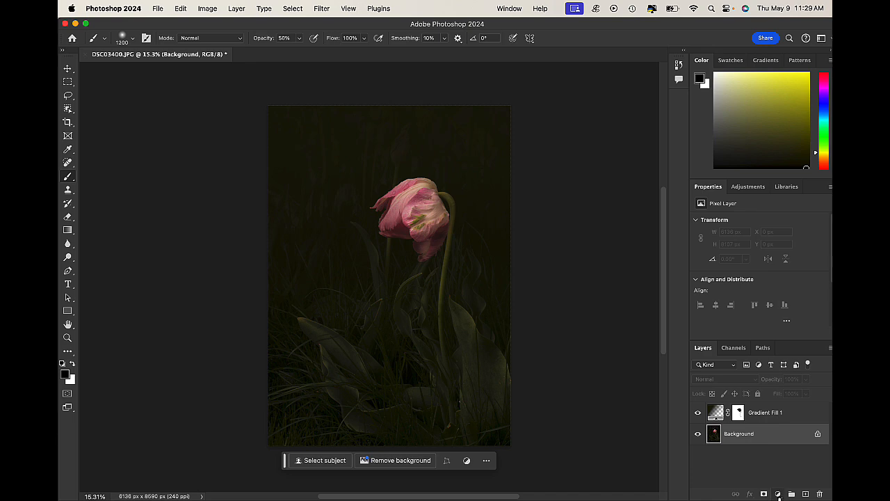
# Step: Add a linear black-to-transparent Gradient Fill layer directly above the Background, reposition its fade and adjust its angle, and toggle its visibility to check the effect
pyautogui.click(778, 493)
pyautogui.click(786, 351)
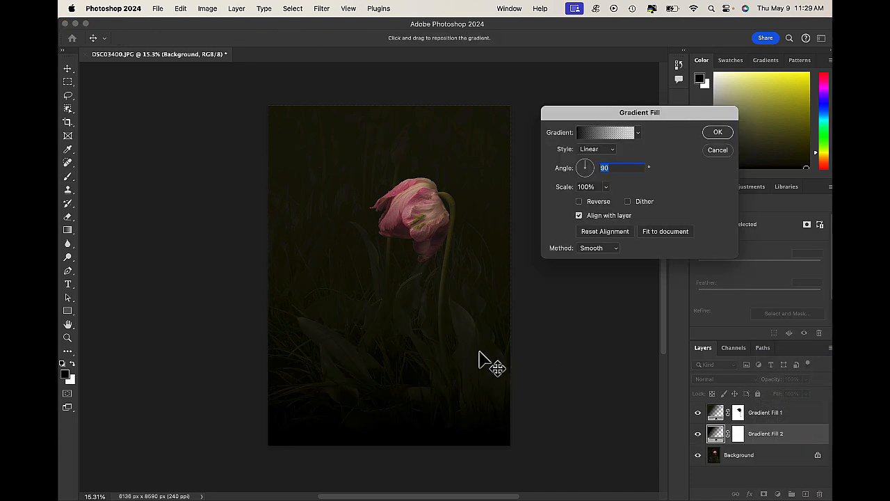
pyautogui.moveTo(443, 358); pyautogui.dragTo(510, 445)
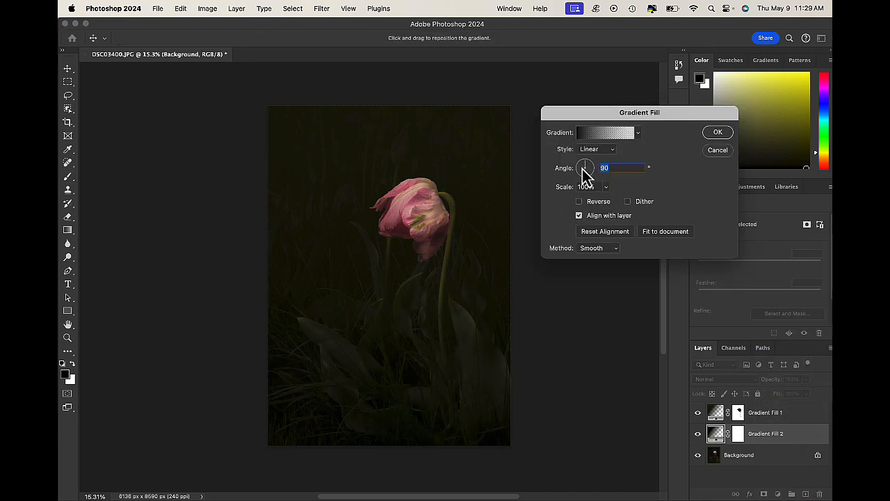
pyautogui.moveTo(582, 169); pyautogui.dragTo(580, 171)
pyautogui.click(717, 134)
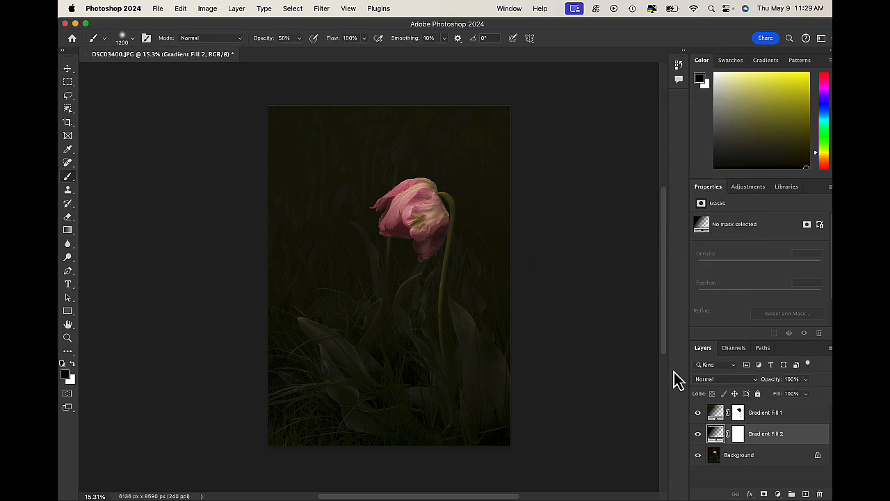
pyautogui.click(698, 433)
pyautogui.click(698, 434)
# Step: Switch to Lightroom Classic and open the lighting setup photo DSC03399.ARW from the Library grid in Loupe view
pyautogui.click(598, 485)
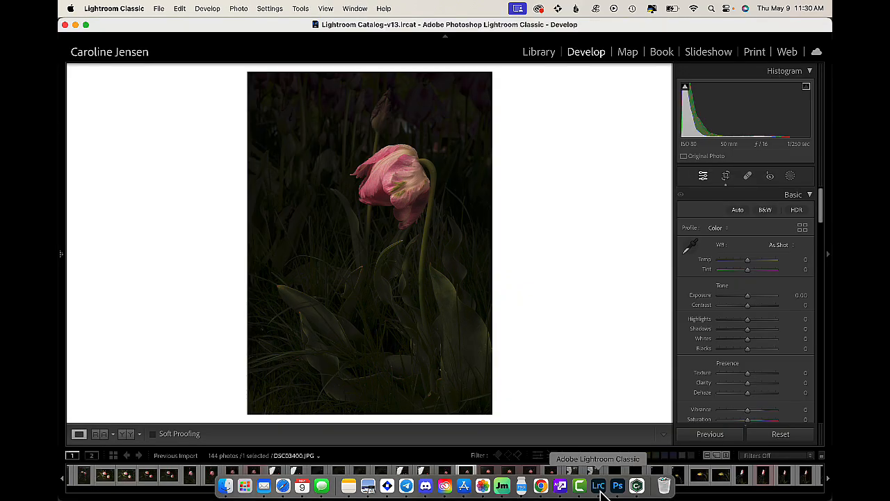
pyautogui.press('g')
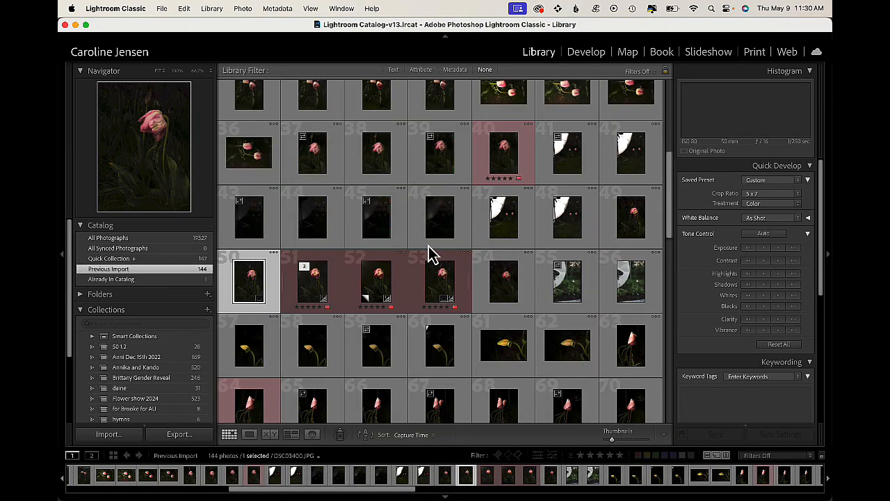
pyautogui.doubleClick(511, 235)
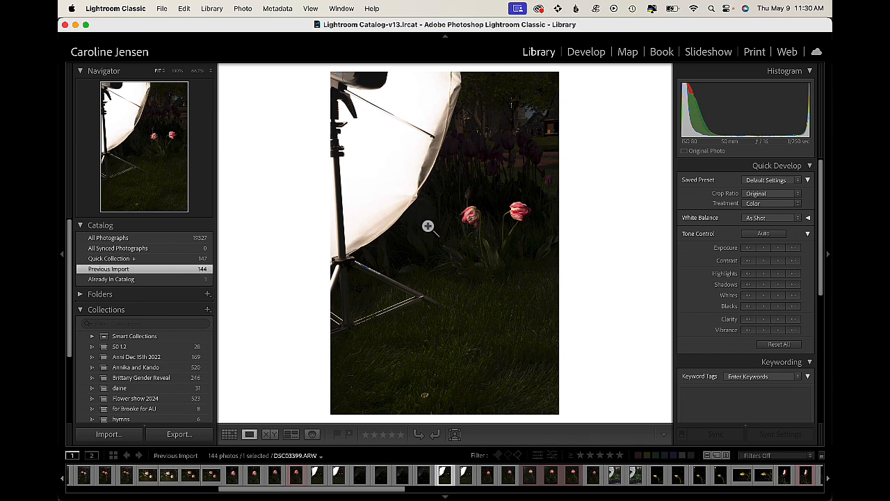
# Step: Switch back to Photoshop and flatten the tulip image with both gradient layers into a single Background layer
pyautogui.moveTo(605, 495)
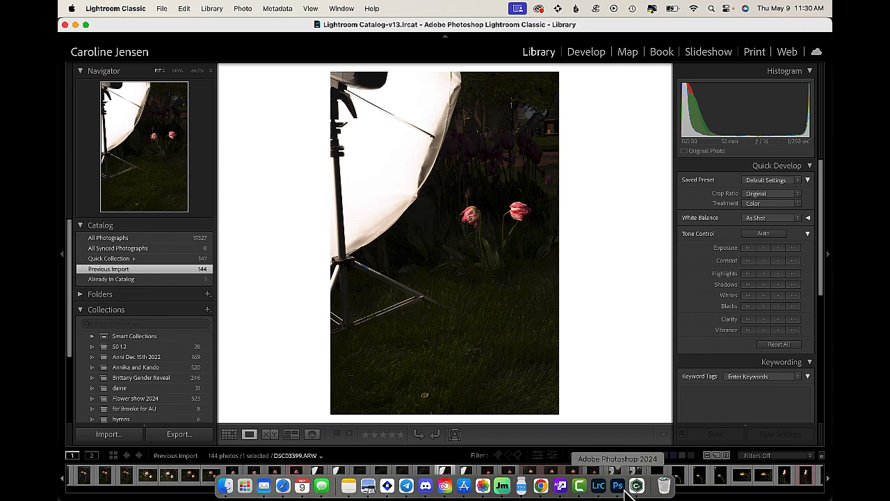
pyautogui.click(617, 485)
pyautogui.rightClick(799, 415)
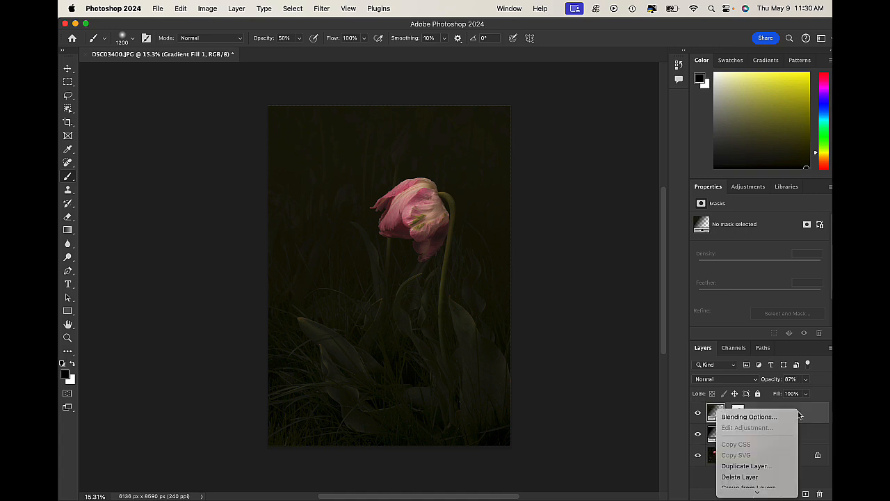
pyautogui.scroll(-5, 731, 433)
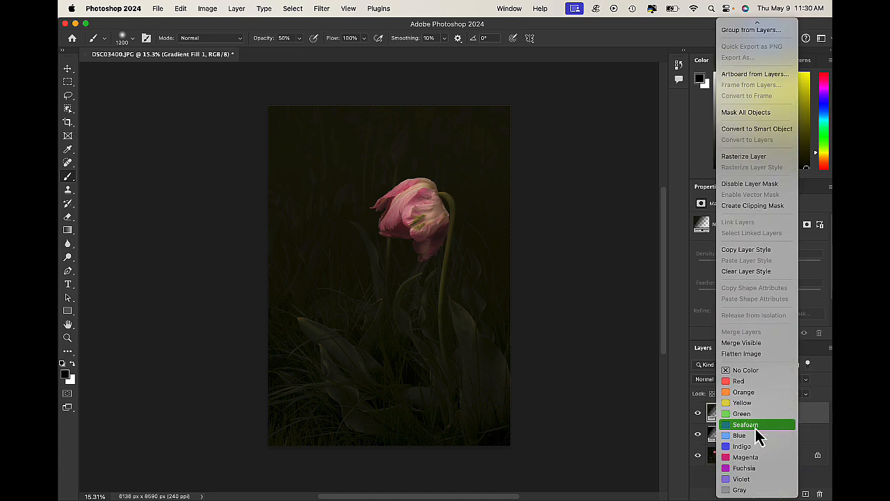
pyautogui.click(756, 353)
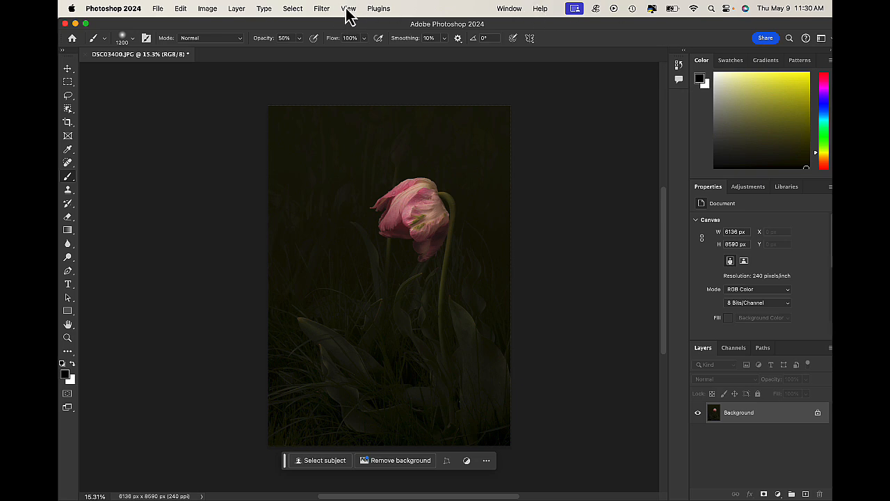
# Step: Open the flattened tulip image in the Exposure X7 filter
pyautogui.click(321, 8)
pyautogui.moveTo(351, 225)
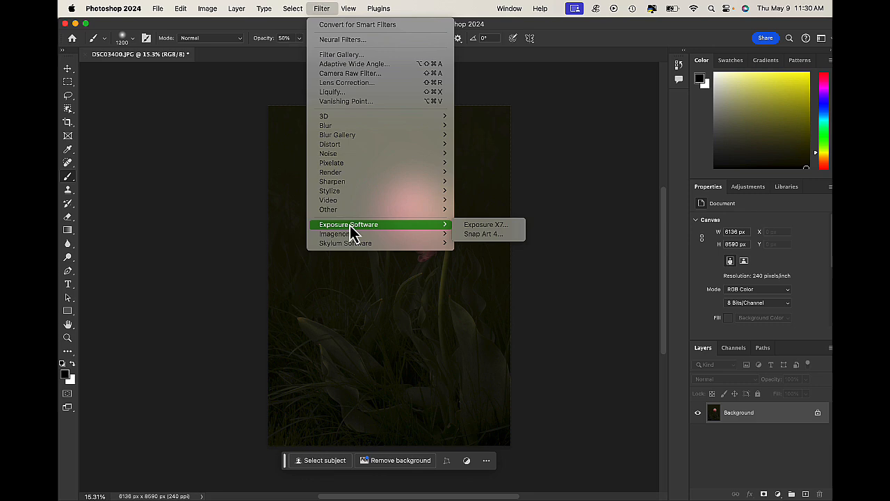
pyautogui.click(473, 225)
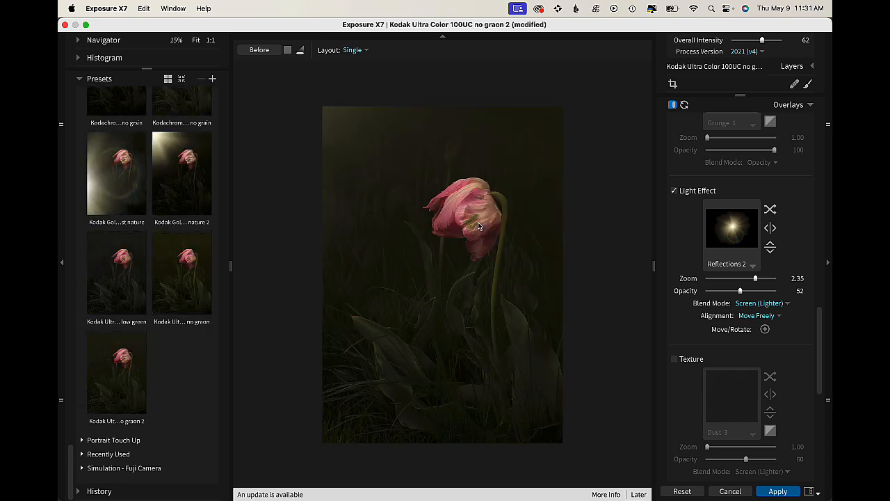
# Step: Try the custom presets Kodak Ultra Color 100UC no graon, Kodachrome II (1962-1974) no grain, Kodachrome 35mm - Oldno grsin and Fuji Pro 400Hno grain
pyautogui.click(182, 296)
pyautogui.click(195, 299)
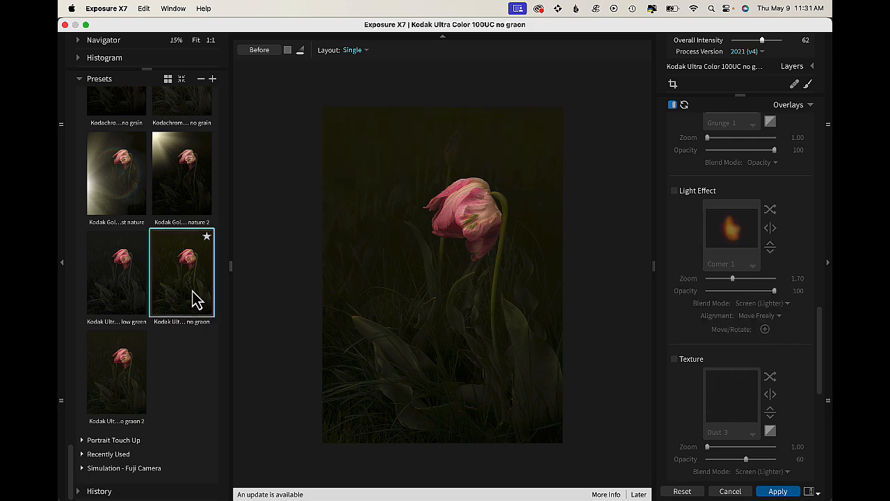
pyautogui.scroll(5, 194, 299)
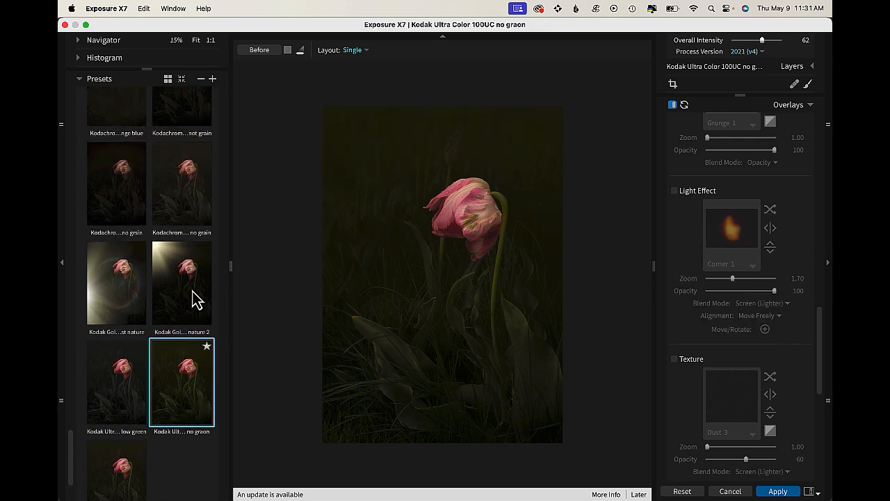
pyautogui.click(195, 306)
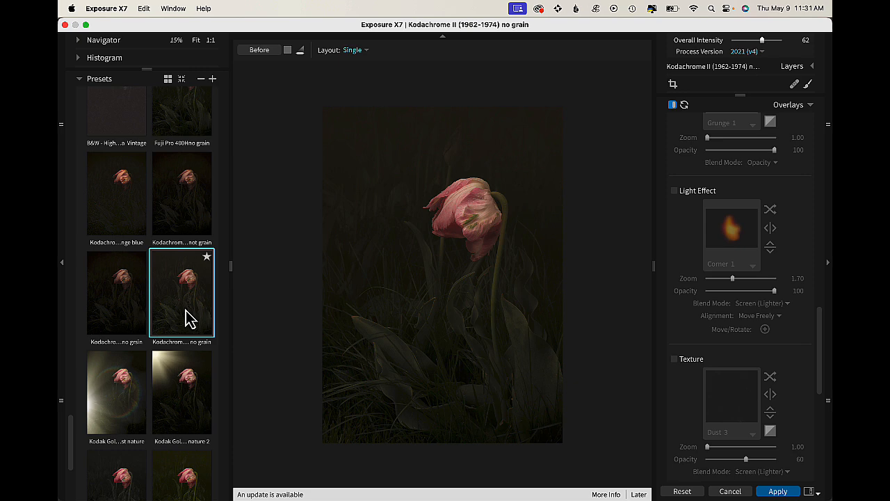
pyautogui.scroll(2, 192, 319)
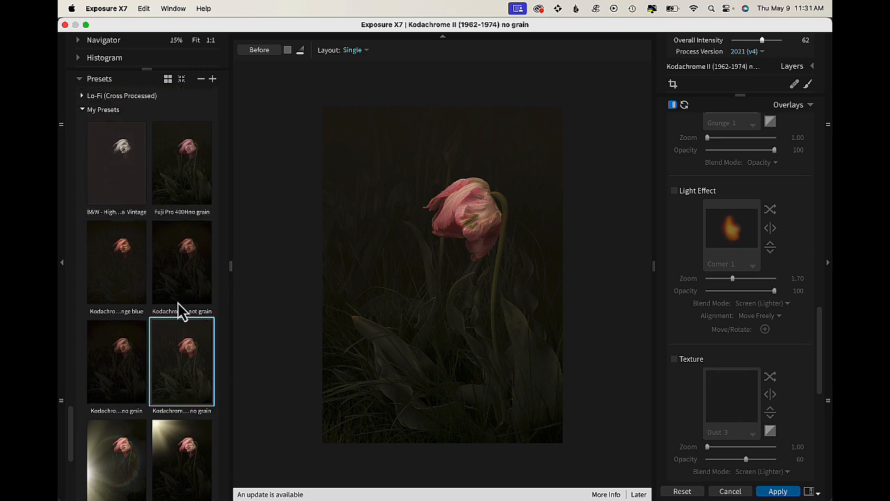
pyautogui.click(121, 335)
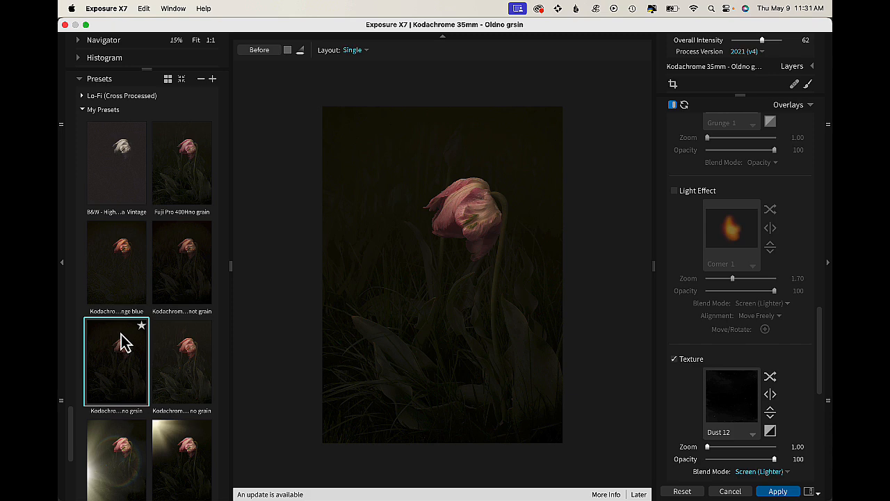
pyautogui.click(261, 51)
pyautogui.scroll(3, 201, 191)
# Step: Compare the Kodachrome 35mm - Old and Kodachrome 35mm - Faded (cyan/orange) presets on the tulip, and choose Kodachrome 35mm - Old
pyautogui.scroll(-6, 201, 191)
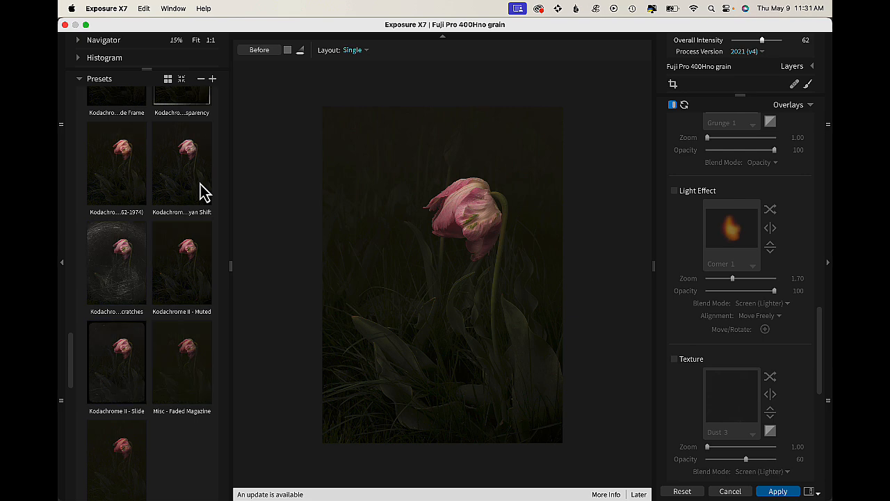
pyautogui.scroll(3, 201, 191)
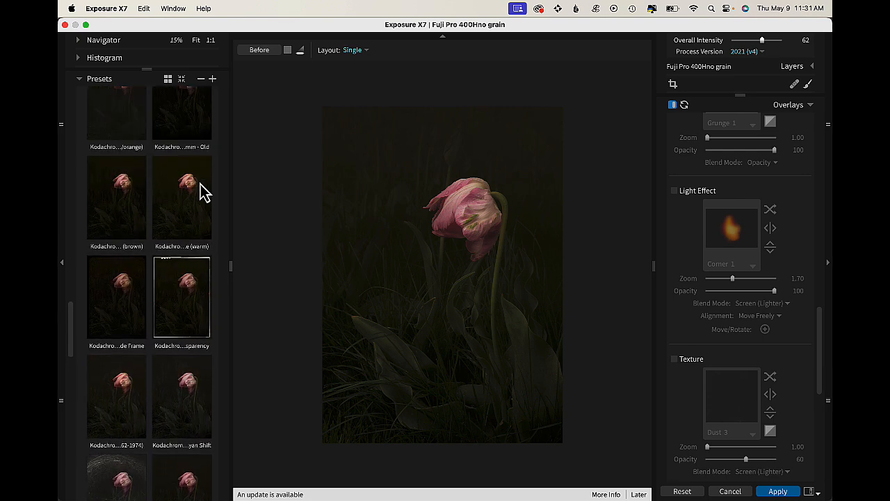
pyautogui.scroll(1, 202, 191)
pyautogui.click(183, 221)
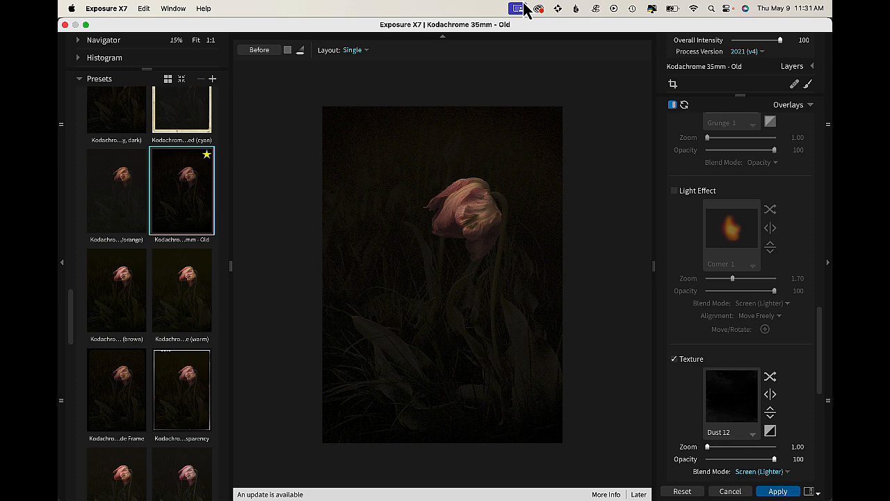
pyautogui.click(124, 224)
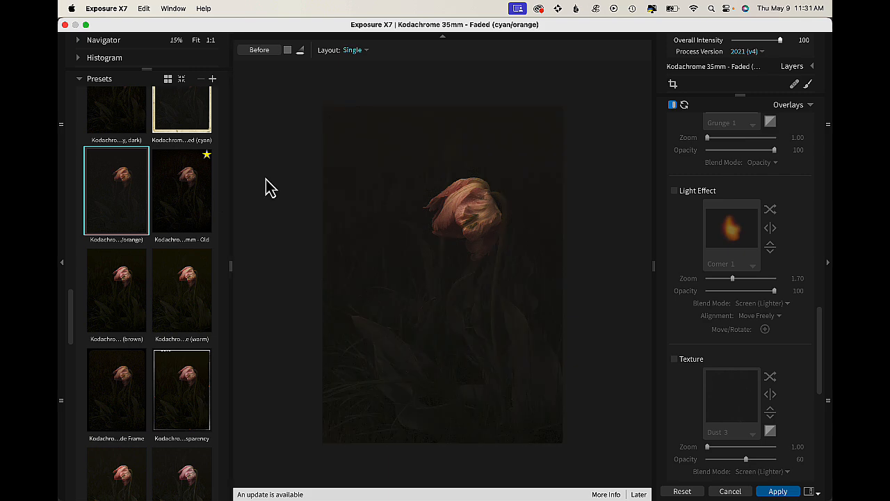
pyautogui.click(189, 205)
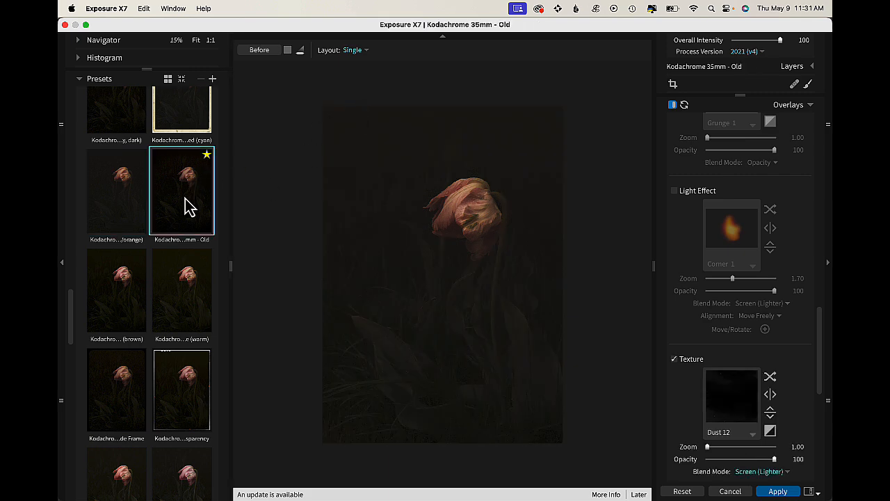
pyautogui.click(115, 223)
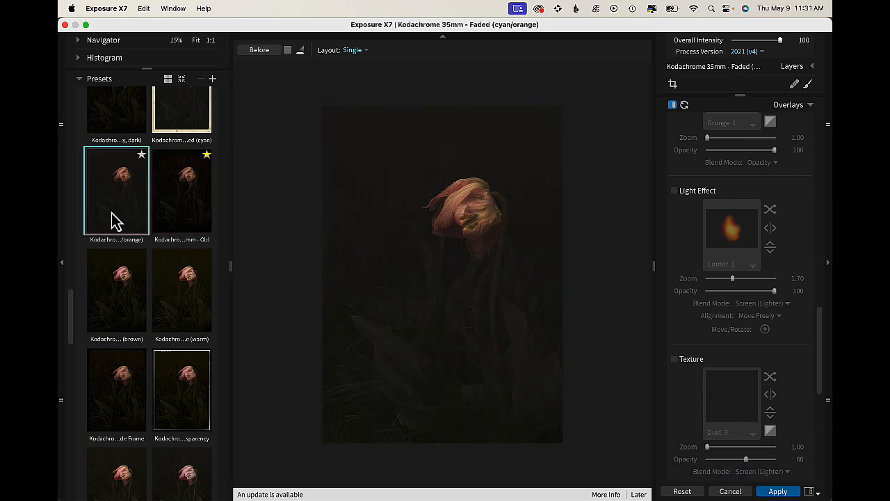
pyautogui.click(186, 217)
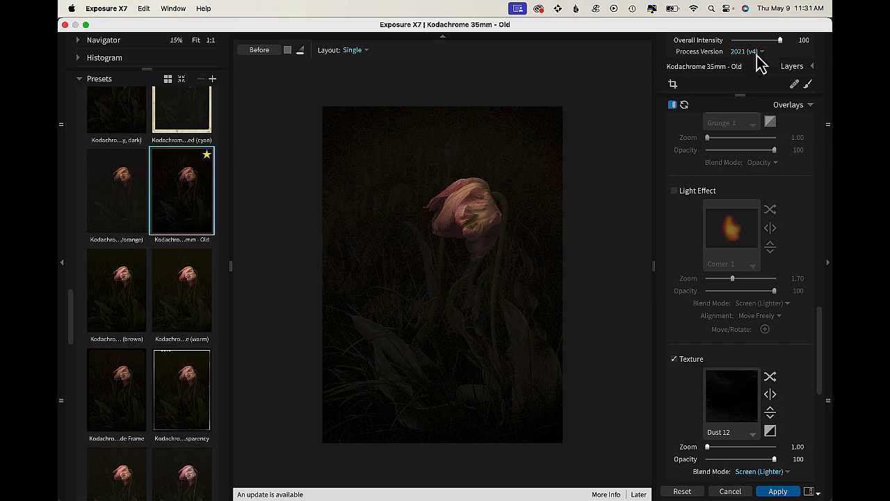
# Step: Reduce the Kodachrome 35mm - Old preset's overall intensity to 38 and collapse the Grain settings
pyautogui.moveTo(779, 39); pyautogui.dragTo(750, 41)
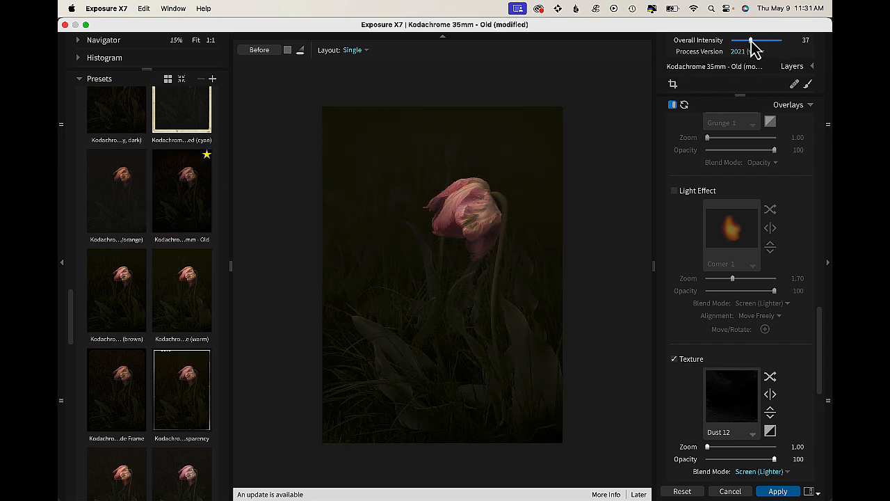
pyautogui.scroll(-5, 714, 226)
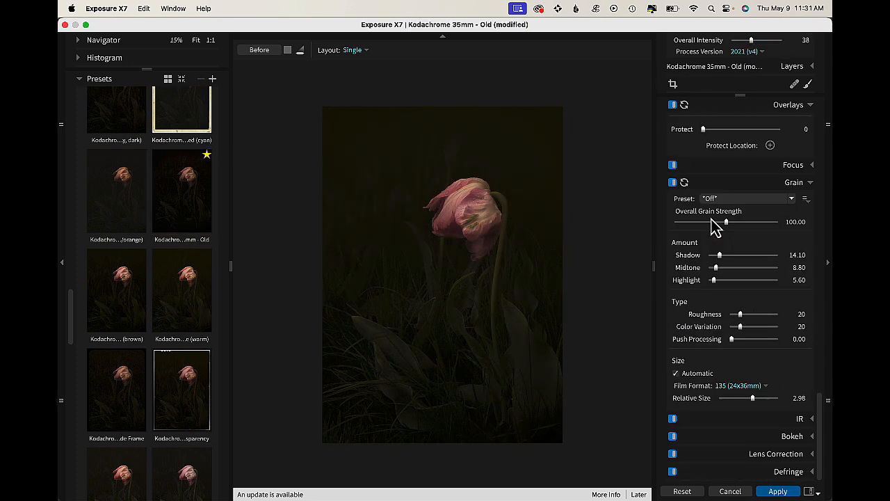
pyautogui.click(809, 183)
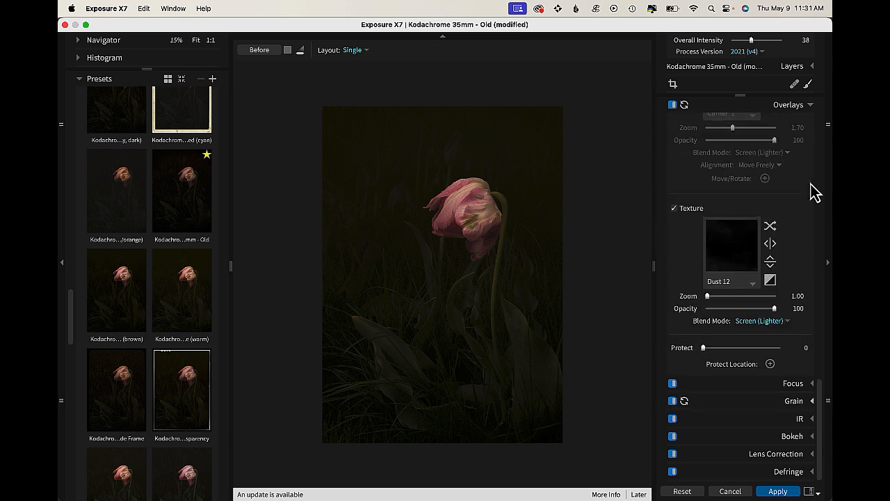
# Step: Set the Grain preset to *Off and check the tulip photo up close for remaining grain
pyautogui.click(811, 401)
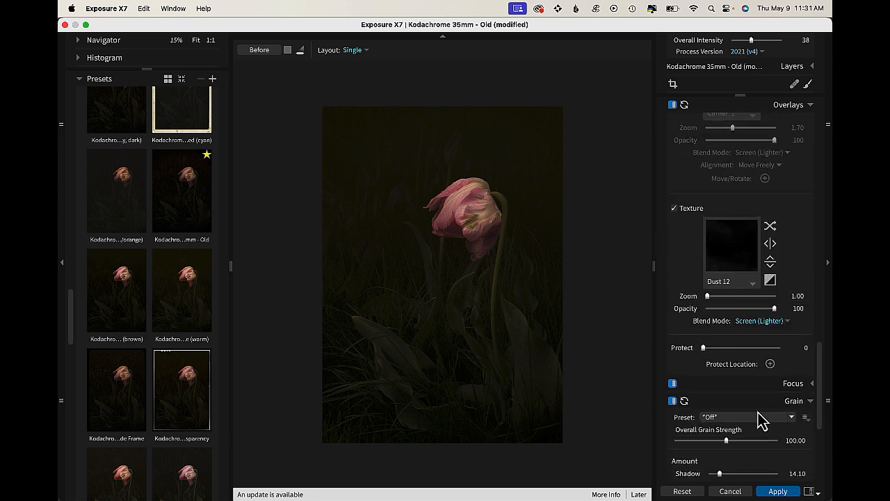
pyautogui.click(727, 340)
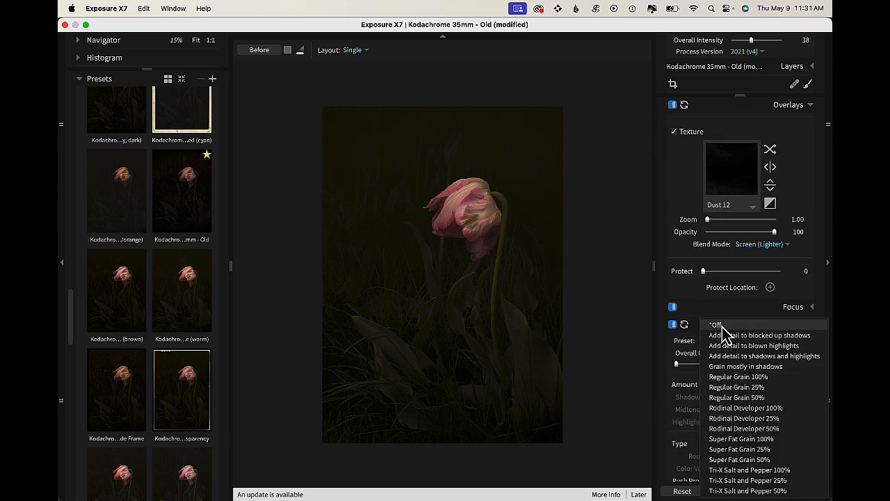
pyautogui.click(722, 327)
pyautogui.click(726, 340)
pyautogui.click(727, 339)
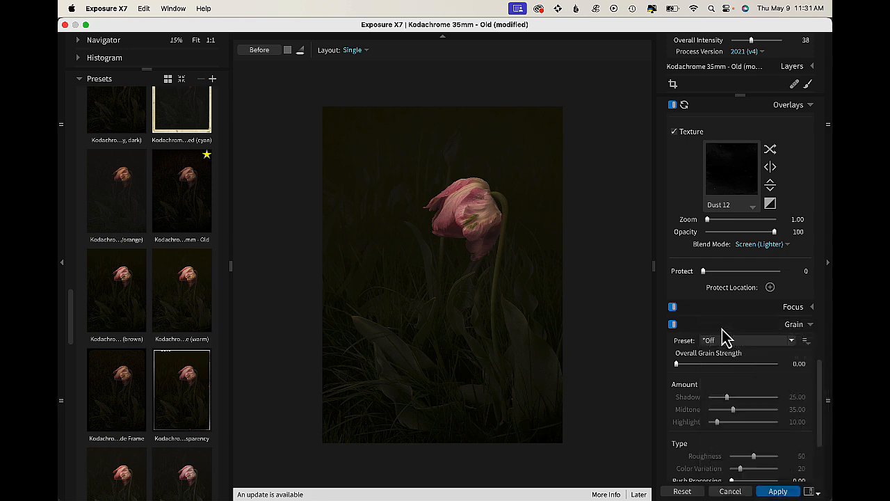
pyautogui.scroll(10, 528, 295)
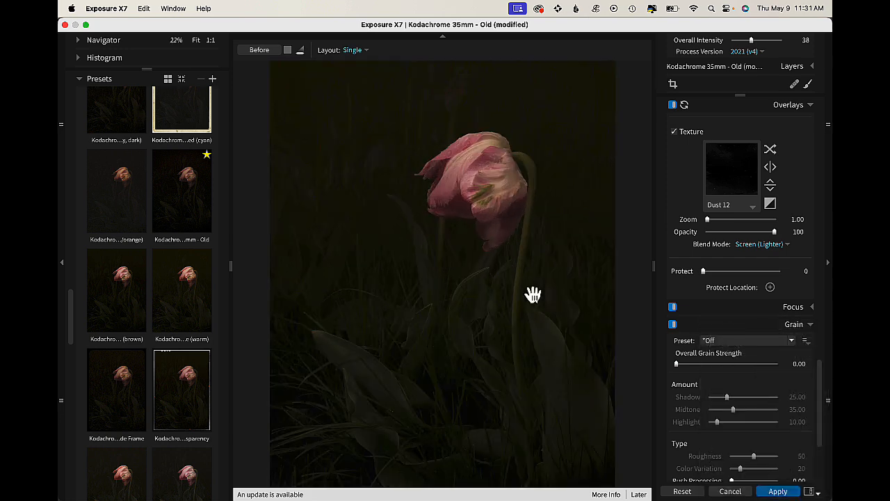
pyautogui.scroll(-5, 501, 284)
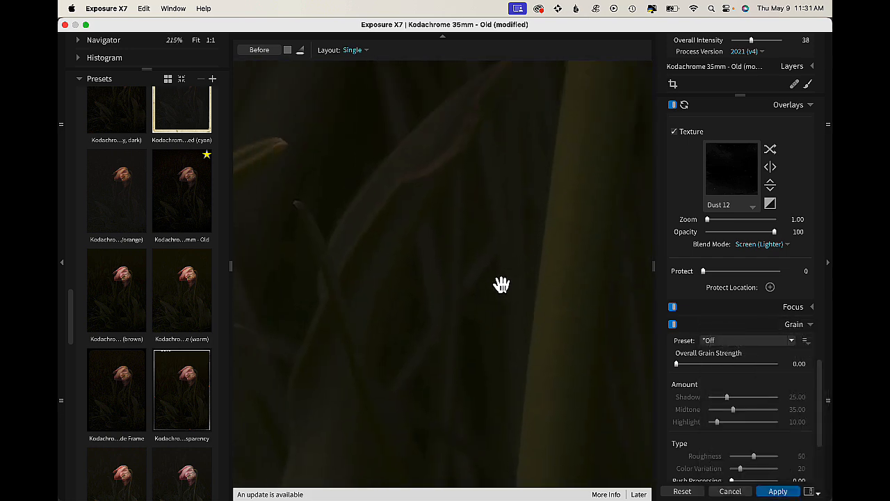
pyautogui.scroll(-5, 501, 285)
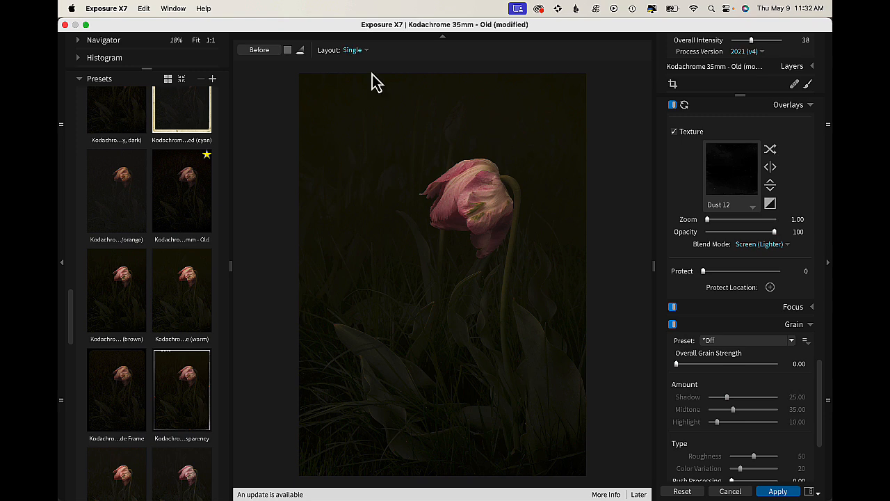
# Step: Enable the Light Effect overlay and choose the Reflections 2 effect
pyautogui.click(262, 58)
pyautogui.scroll(3, 793, 254)
pyautogui.scroll(10, 791, 254)
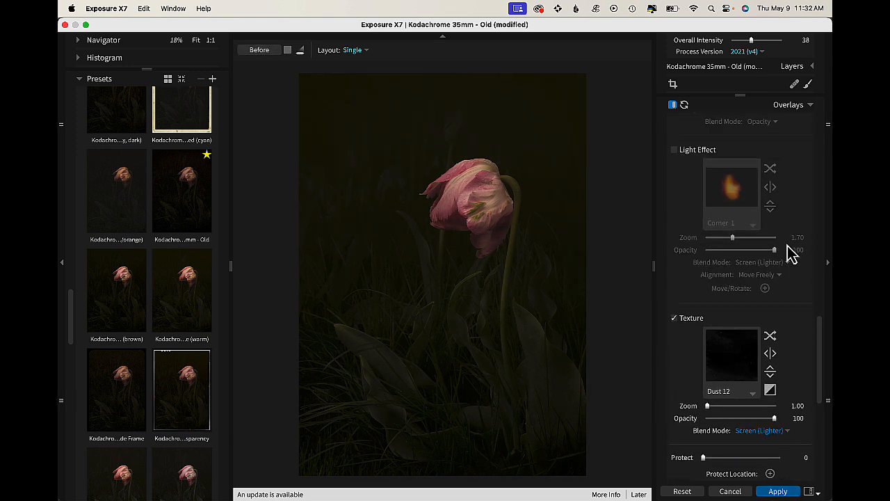
pyautogui.scroll(-1, 718, 349)
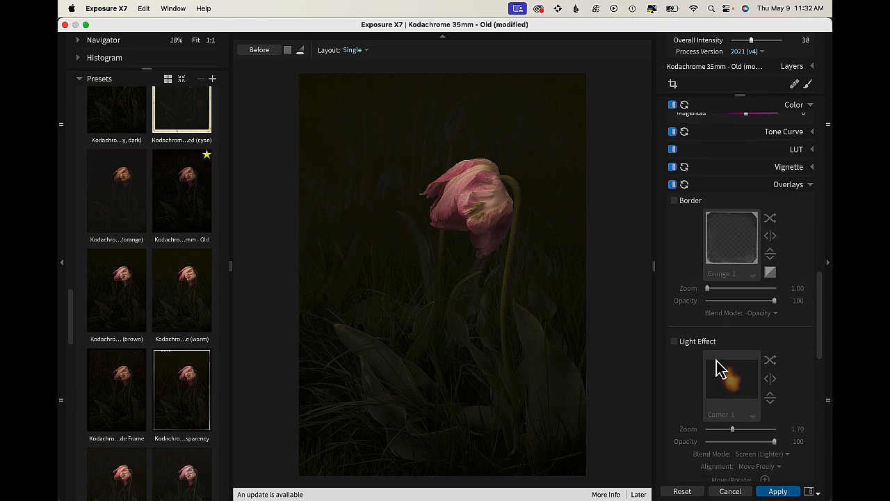
pyautogui.click(673, 343)
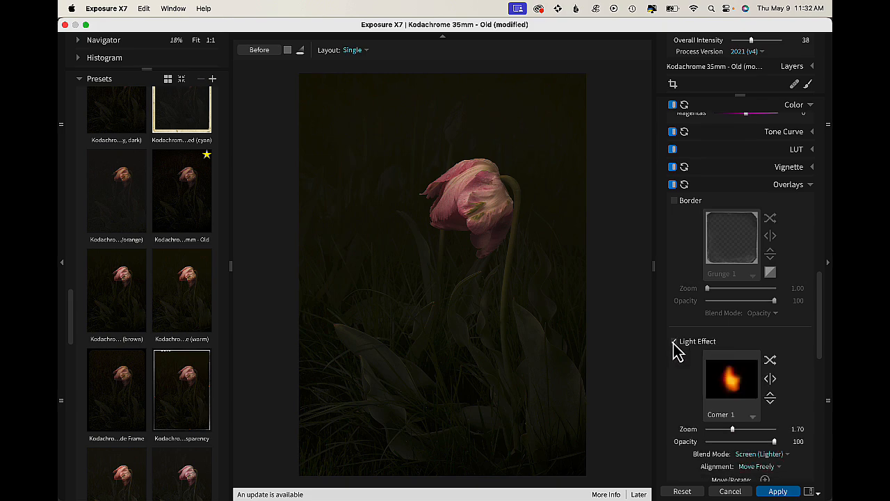
pyautogui.click(735, 386)
pyautogui.scroll(-5, 685, 254)
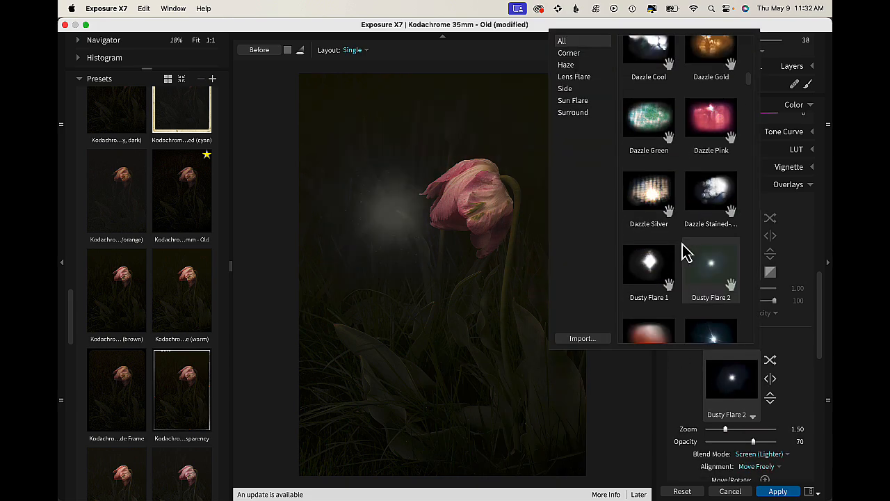
pyautogui.scroll(-10, 685, 253)
pyautogui.scroll(-2, 683, 251)
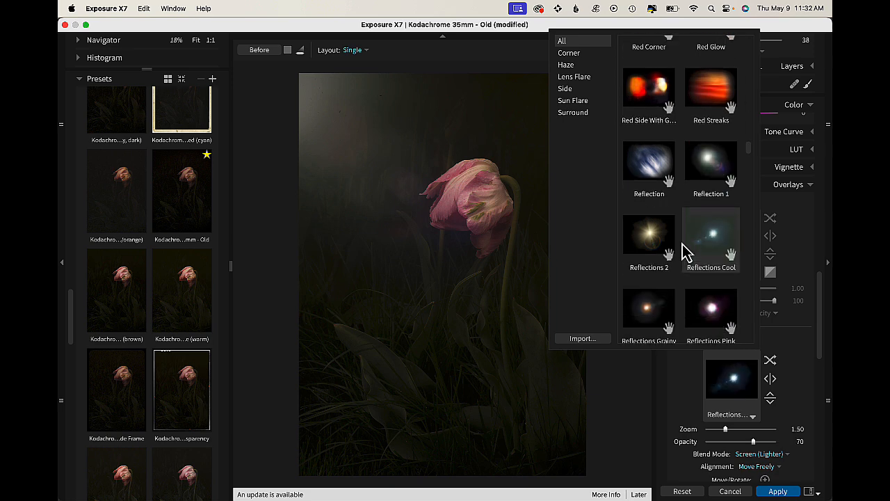
pyautogui.click(661, 244)
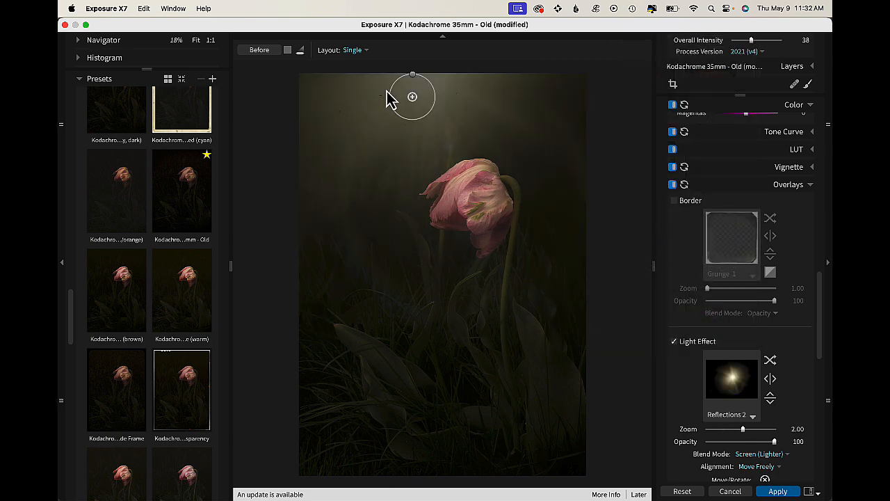
# Step: Rotate the light effect and move its centre to the photo's upper-left corner
pyautogui.moveTo(413, 75); pyautogui.dragTo(339, 167)
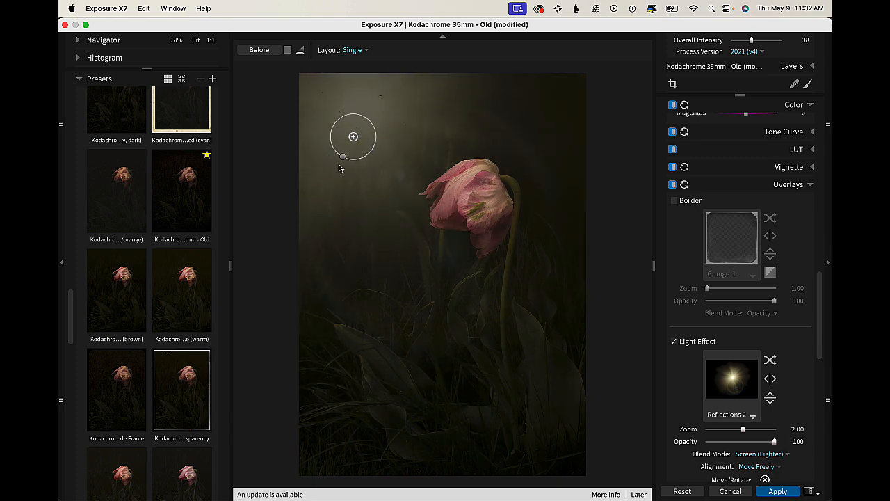
pyautogui.moveTo(354, 137); pyautogui.dragTo(303, 76)
pyautogui.press('super+minus')
pyautogui.press('super+minus')
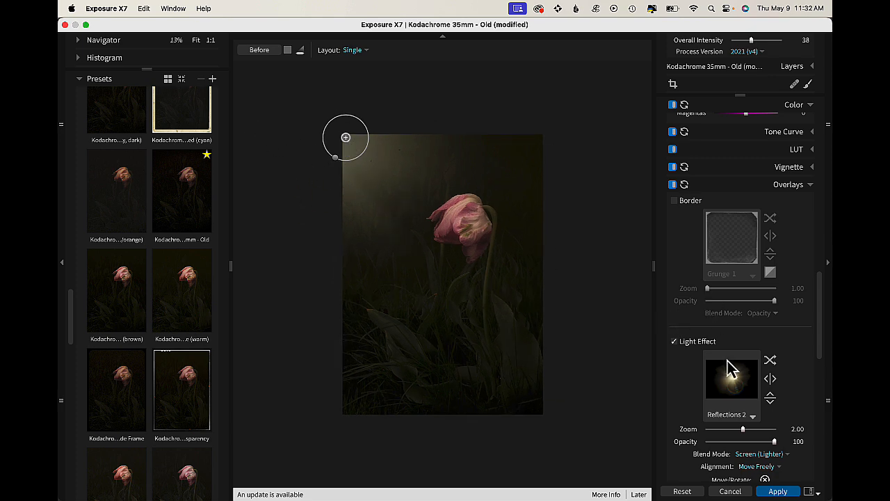
# Step: Enlarge the light effect to a zoom of 2.58 and move its centre outside the photo, beyond the upper-left corner
pyautogui.scroll(-1, 735, 403)
pyautogui.moveTo(744, 420); pyautogui.dragTo(752, 419)
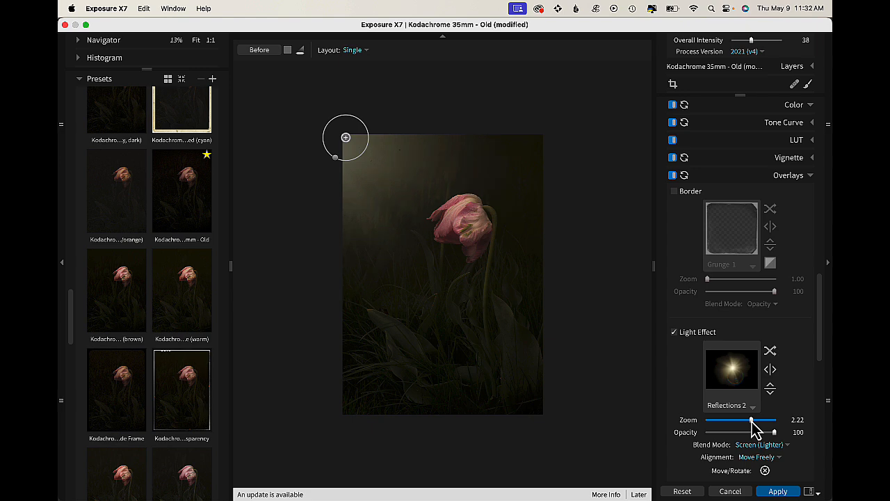
pyautogui.moveTo(752, 420); pyautogui.dragTo(756, 420)
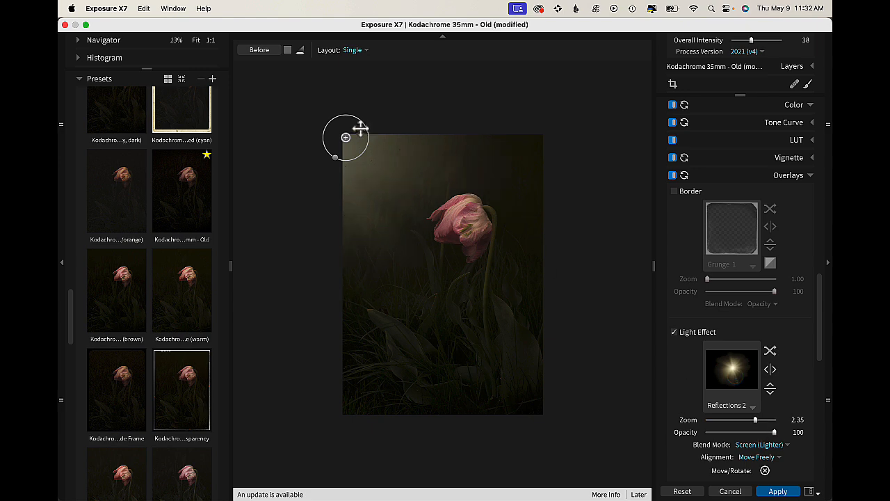
pyautogui.moveTo(344, 139); pyautogui.dragTo(299, 123)
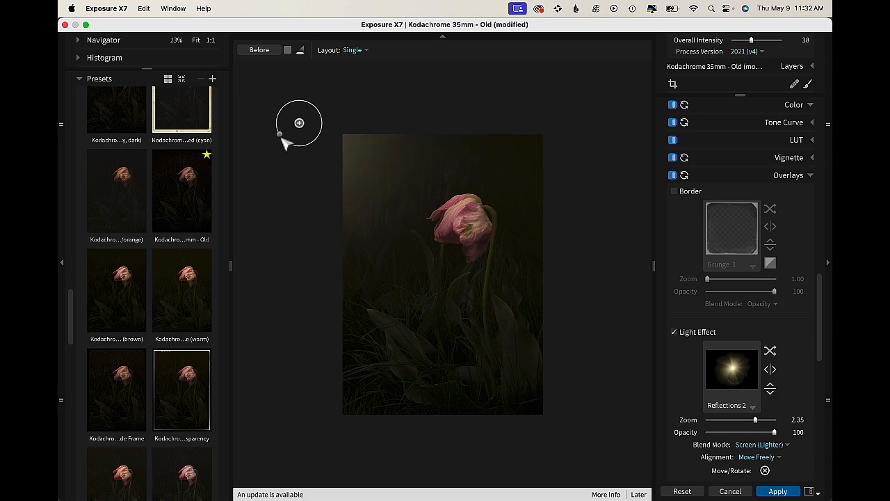
pyautogui.moveTo(301, 124)
pyautogui.mouseDown()
pyautogui.moveTo(292, 121)
pyautogui.moveTo(295, 131)
pyautogui.mouseUp()
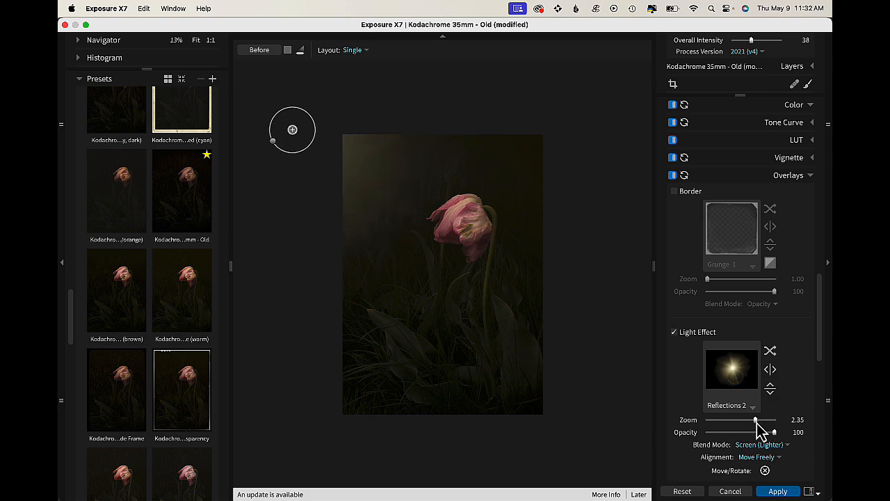
pyautogui.moveTo(756, 420); pyautogui.dragTo(762, 422)
pyautogui.moveTo(296, 132); pyautogui.dragTo(273, 126)
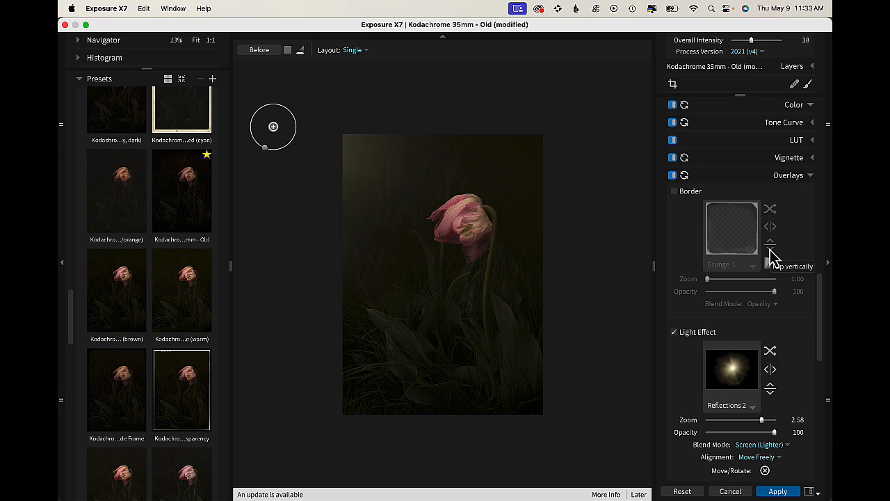
# Step: Apply the Exposure X7 edits and flatten the resulting layer with the background in Photoshop
pyautogui.scroll(-3, 772, 259)
pyautogui.scroll(-5, 772, 259)
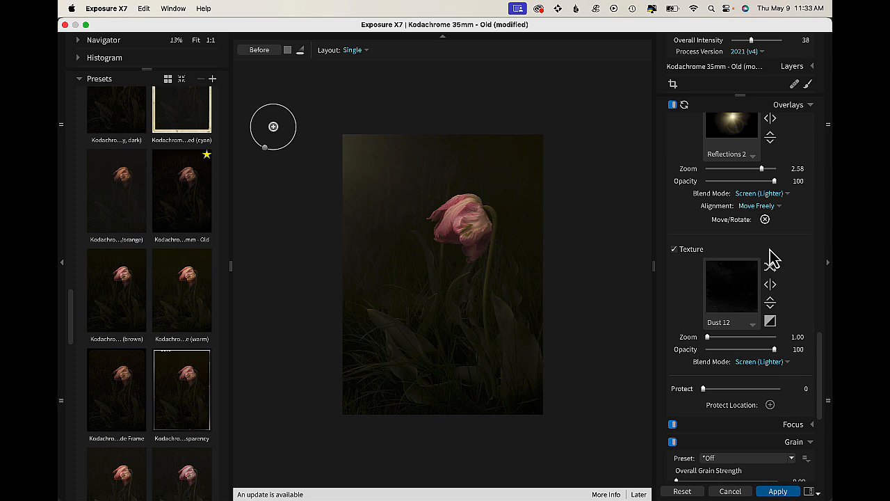
pyautogui.click(782, 492)
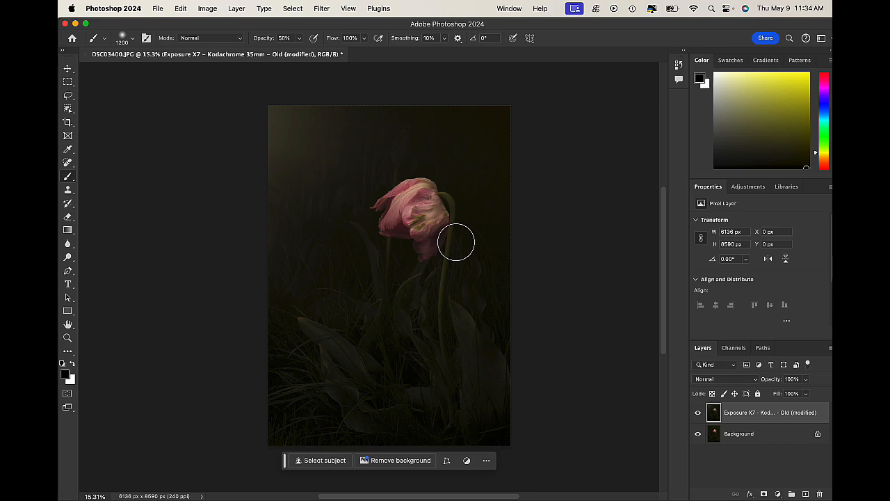
pyautogui.rightClick(762, 415)
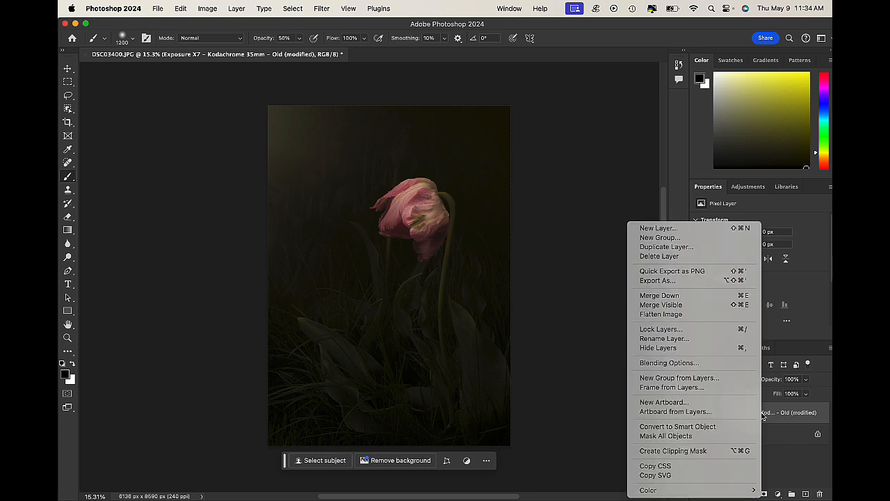
pyautogui.click(697, 313)
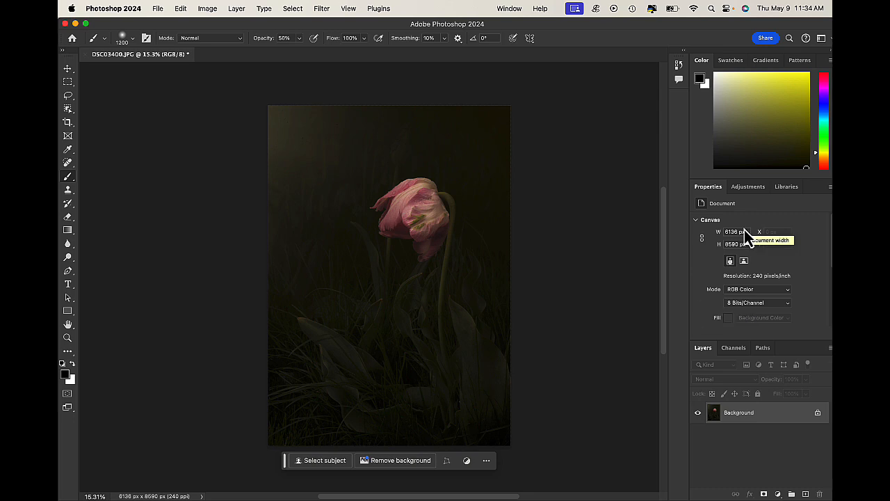
# Step: Save the flattened tulip image and switch to Lightroom Classic
pyautogui.press('super+s')
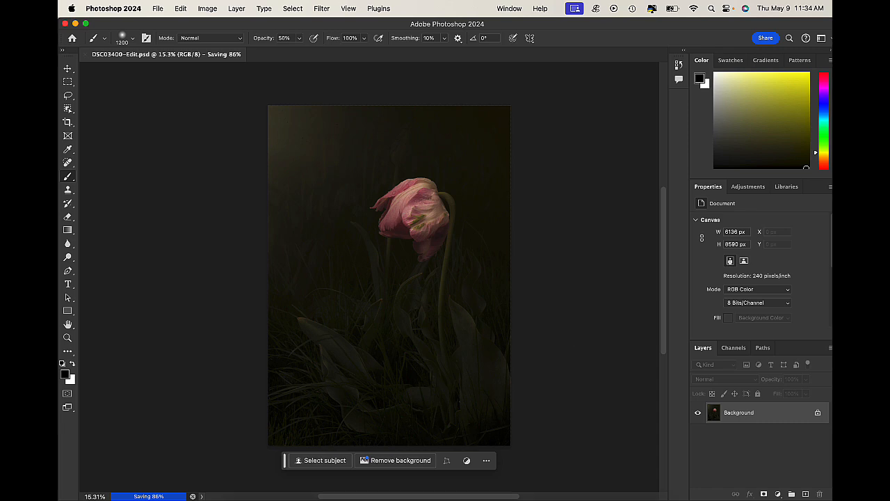
pyautogui.click(600, 488)
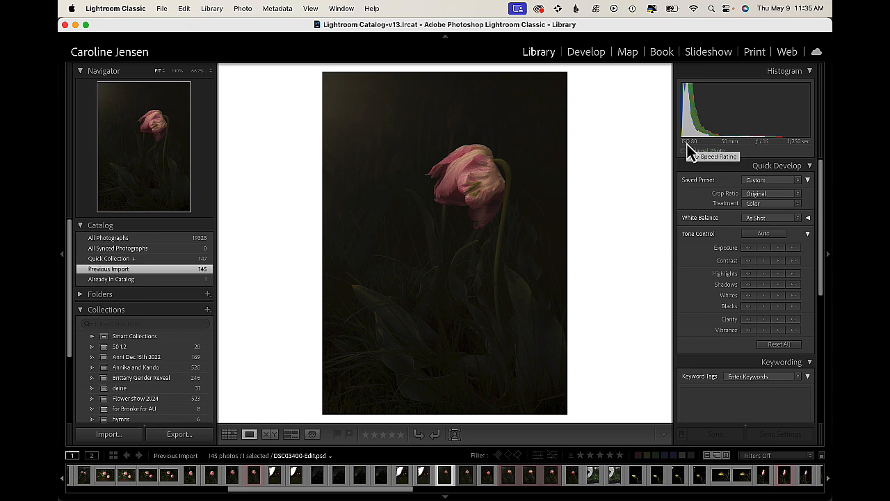
# Step: Compare the tulip photo against black and white background colors in the Library loupe view
pyautogui.rightClick(630, 159)
pyautogui.click(629, 173)
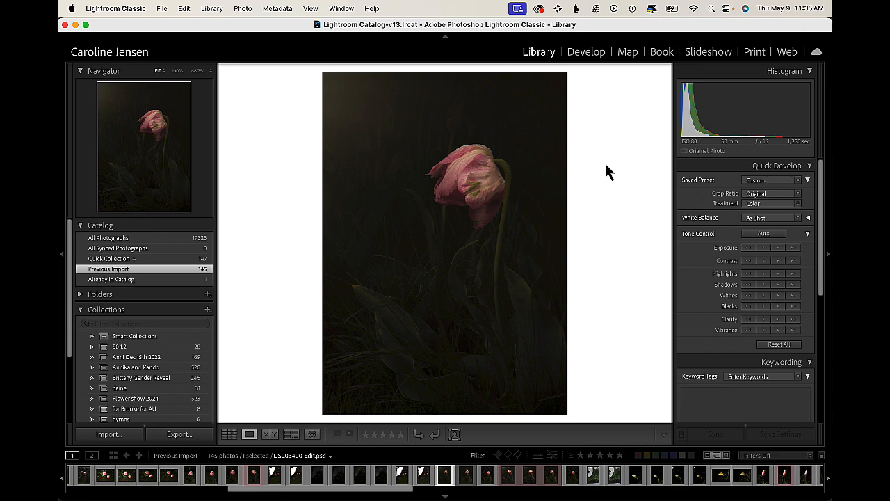
pyautogui.rightClick(605, 167)
pyautogui.click(626, 237)
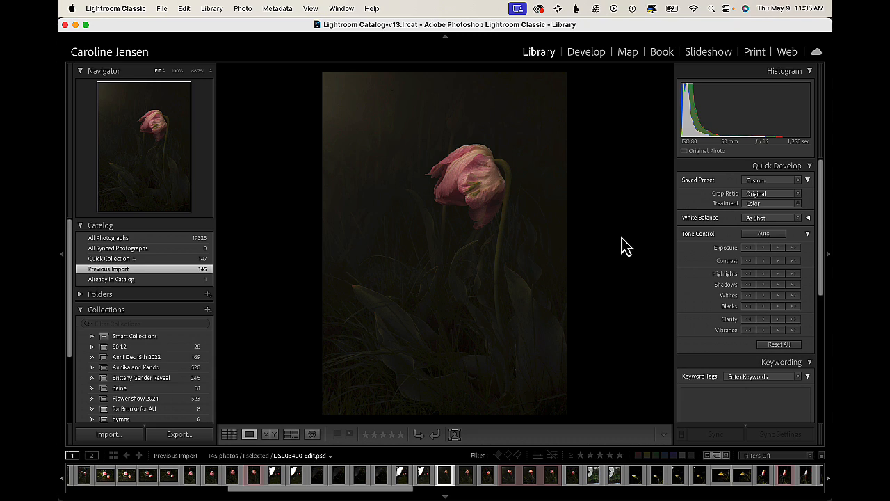
pyautogui.rightClick(626, 246)
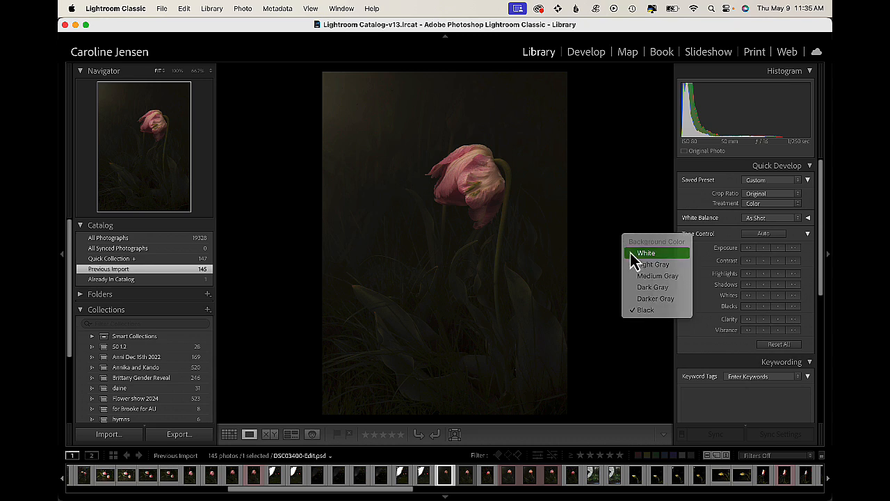
pyautogui.click(630, 252)
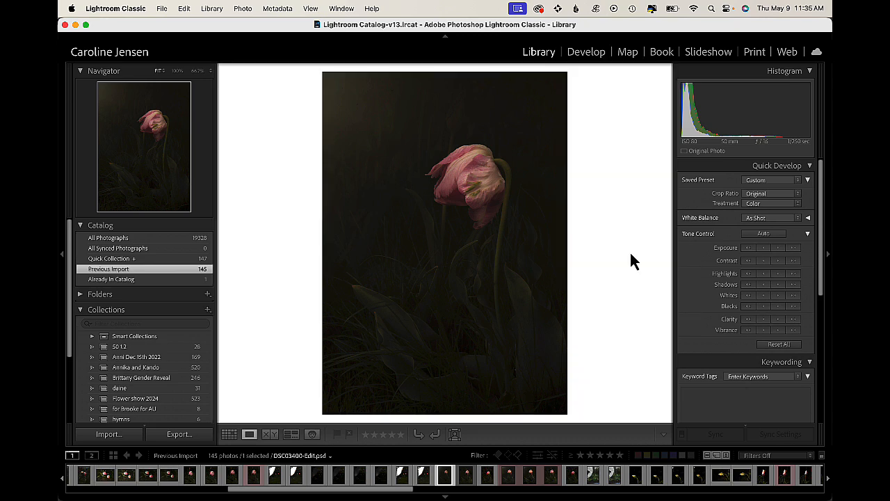
# Step: Brighten the photo in the Develop module with Whites +44, Shadows +69 and Exposure +0.16
pyautogui.click(584, 53)
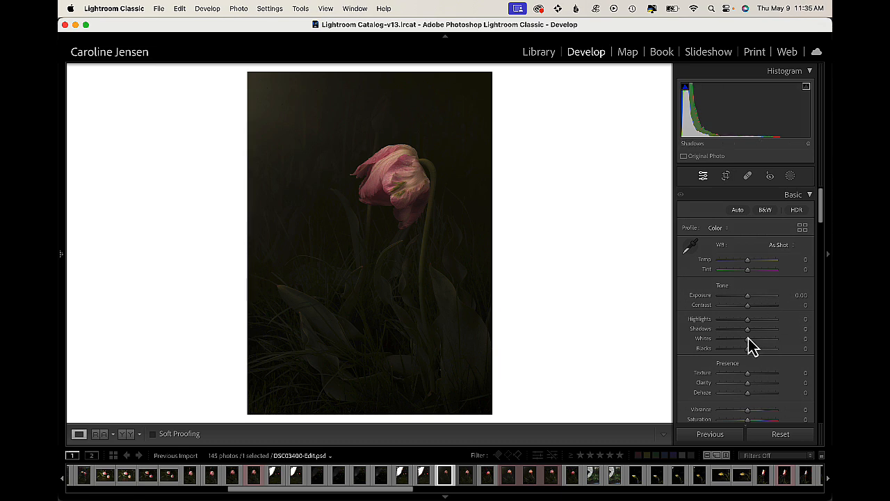
pyautogui.moveTo(748, 339); pyautogui.dragTo(761, 339)
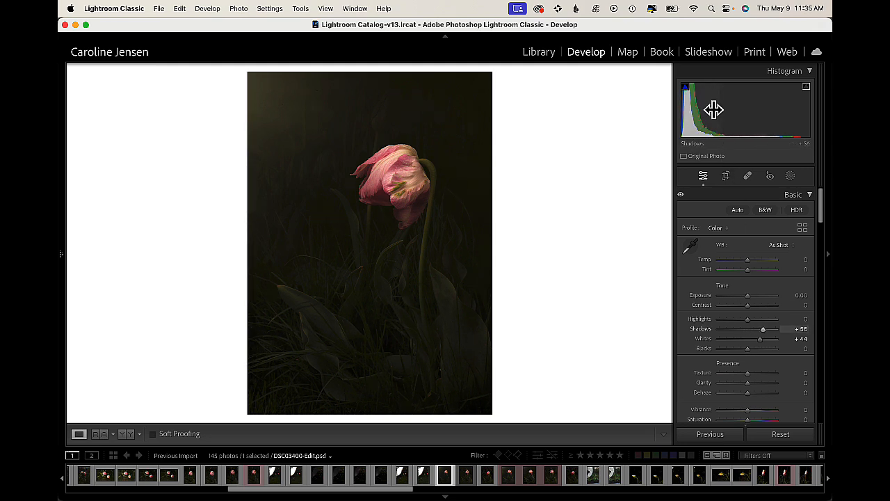
pyautogui.moveTo(707, 109); pyautogui.dragTo(742, 115)
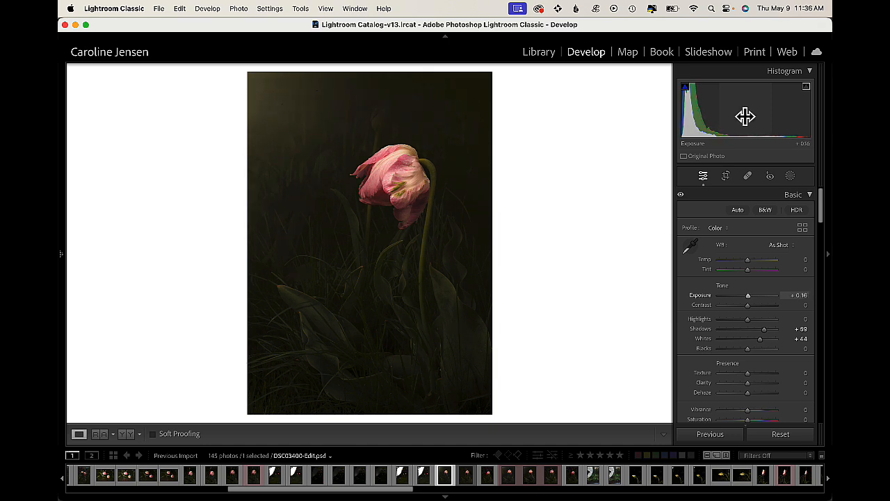
# Step: Check the brightened photo against a black background in Develop and return the background color to white
pyautogui.rightClick(584, 179)
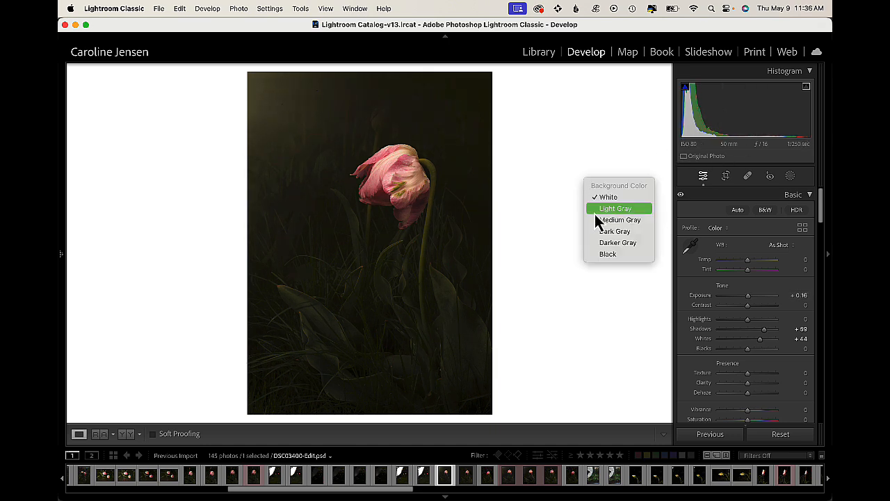
pyautogui.click(609, 254)
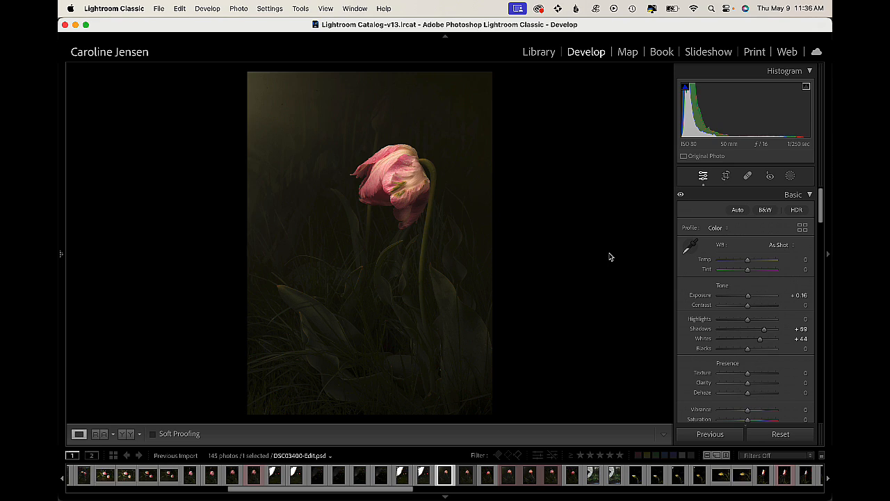
pyautogui.rightClick(558, 178)
pyautogui.click(567, 190)
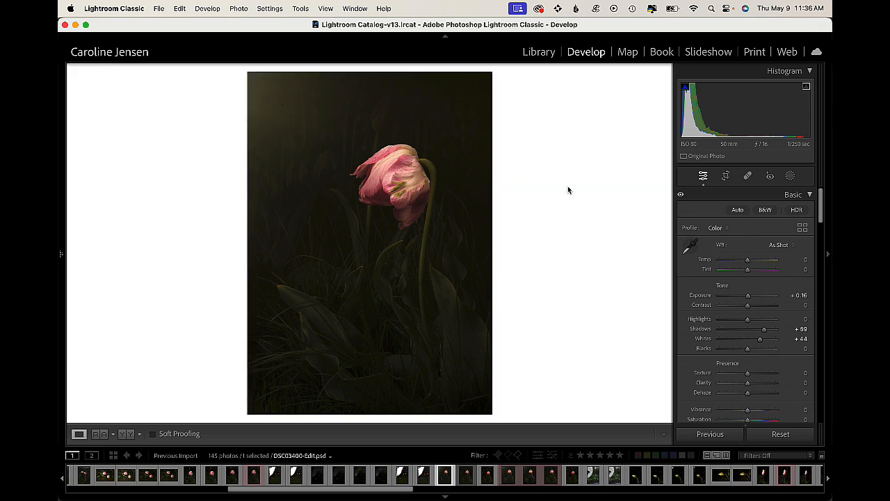
# Step: Add a brush mask with Highlights 25 and Whites 57 and paint it over the broad leaf beside the stem's base
pyautogui.click(790, 175)
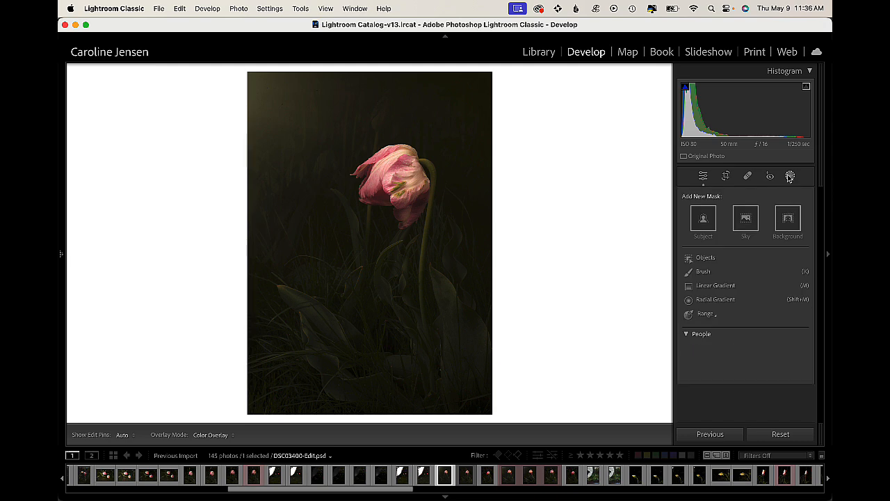
pyautogui.click(706, 271)
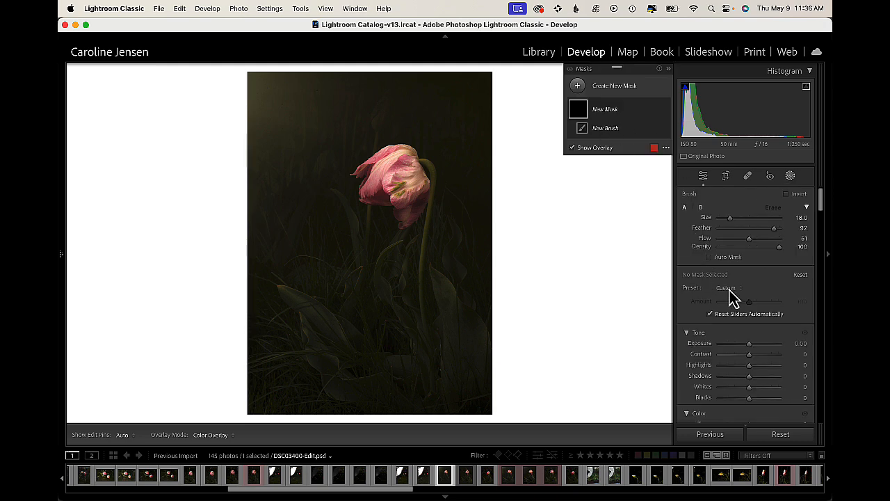
pyautogui.scroll(-3, 730, 295)
pyautogui.scroll(-1, 729, 291)
pyautogui.moveTo(749, 296)
pyautogui.mouseDown()
pyautogui.moveTo(768, 297)
pyautogui.moveTo(758, 281)
pyautogui.mouseUp()
pyautogui.moveTo(397, 276)
pyautogui.mouseDown()
pyautogui.moveTo(402, 325)
pyautogui.moveTo(426, 344)
pyautogui.moveTo(461, 338)
pyautogui.moveTo(460, 314)
pyautogui.mouseUp()
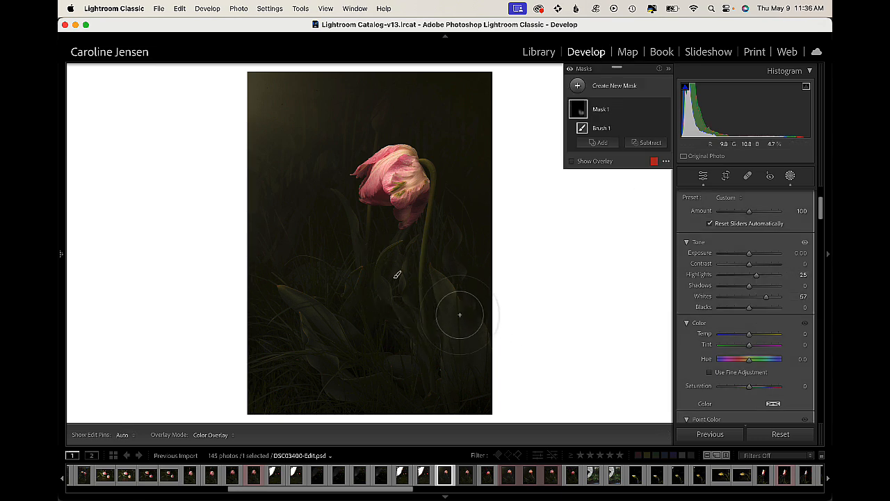
# Step: Paint the mask with a smaller brush over the wavy leaf and the broad leaf to the right of the tulip's stem
pyautogui.press('[')
pyautogui.press('[')
pyautogui.press('[')
pyautogui.press('[')
pyautogui.press('[')
pyautogui.press('[')
pyautogui.press('[')
pyautogui.press('[')
pyautogui.press('z')
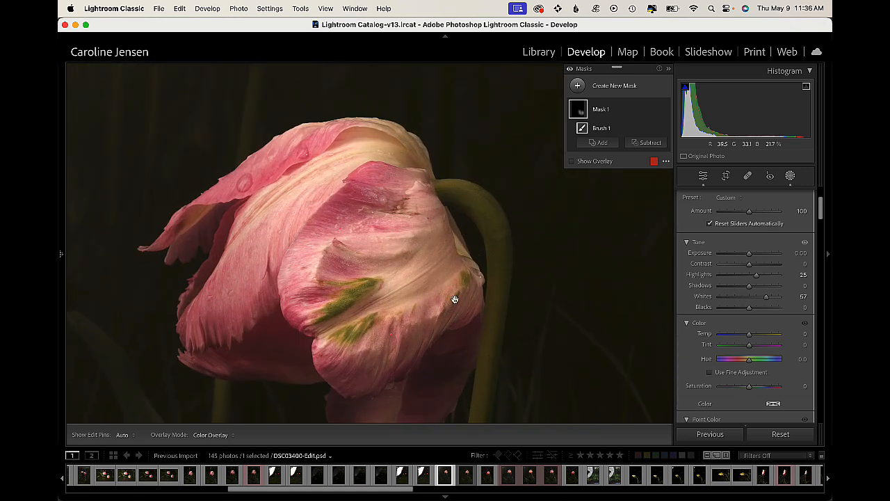
pyautogui.moveTo(455, 299); pyautogui.dragTo(273, 44)
pyautogui.press('z')
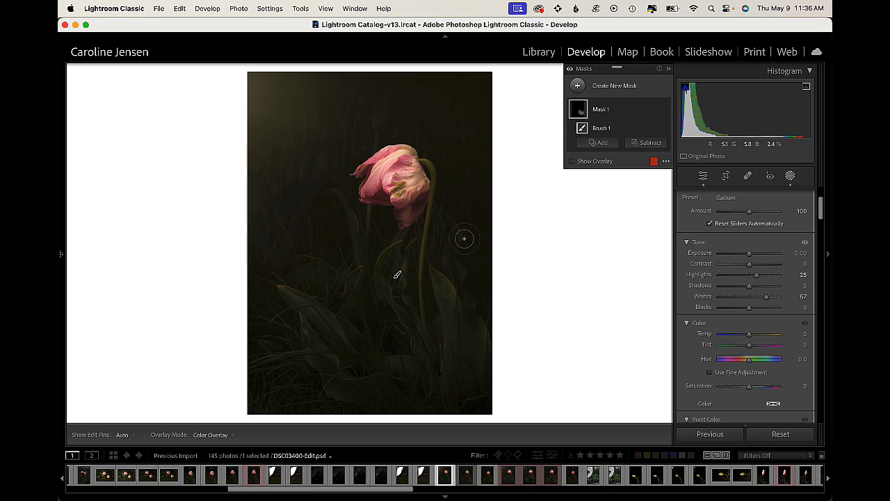
pyautogui.scroll(2, 465, 239)
pyautogui.scroll(-1, 464, 238)
pyautogui.press('space')
pyautogui.click(464, 239)
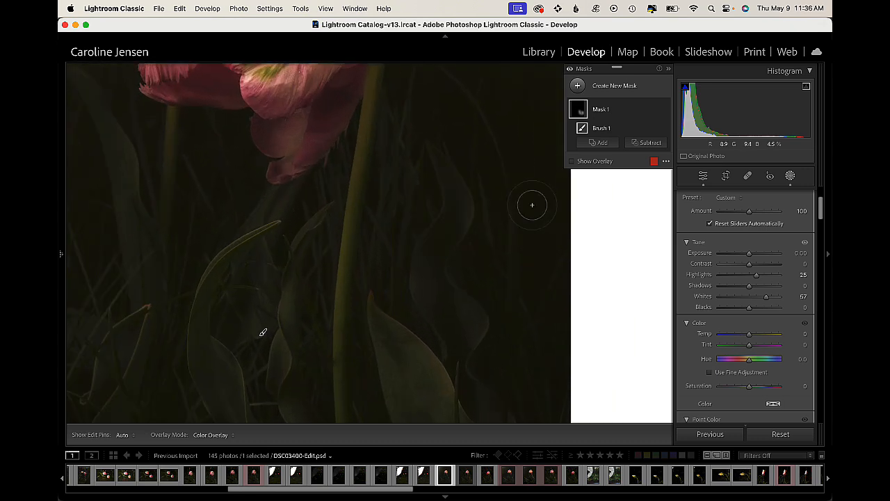
pyautogui.press('h')
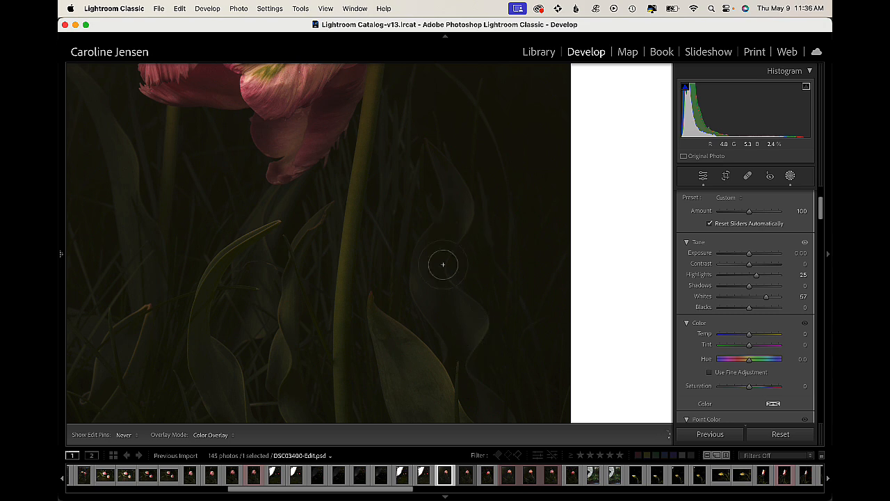
pyautogui.press('h')
# Step: Raise the mask to Highlights 76 and Whites 94, and brush it over the leaves left of the stem
pyautogui.scroll(-1, 784, 363)
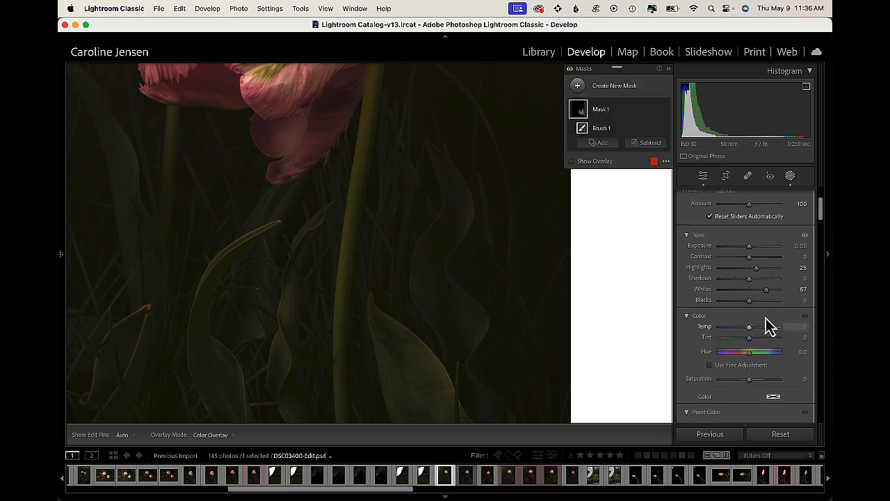
pyautogui.moveTo(765, 289)
pyautogui.mouseDown()
pyautogui.moveTo(781, 288)
pyautogui.moveTo(774, 297)
pyautogui.moveTo(777, 274)
pyautogui.mouseUp()
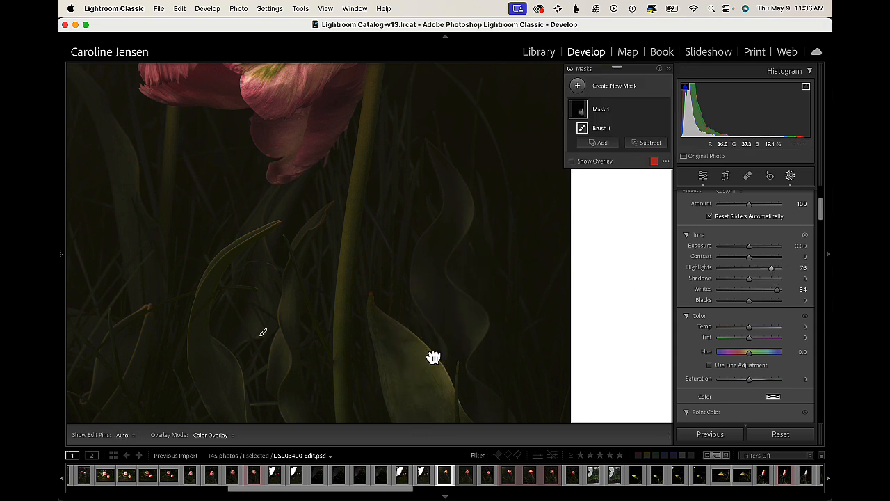
pyautogui.moveTo(433, 358)
pyautogui.mouseDown()
pyautogui.moveTo(517, 179)
pyautogui.moveTo(482, 184)
pyautogui.moveTo(542, 285)
pyautogui.mouseUp()
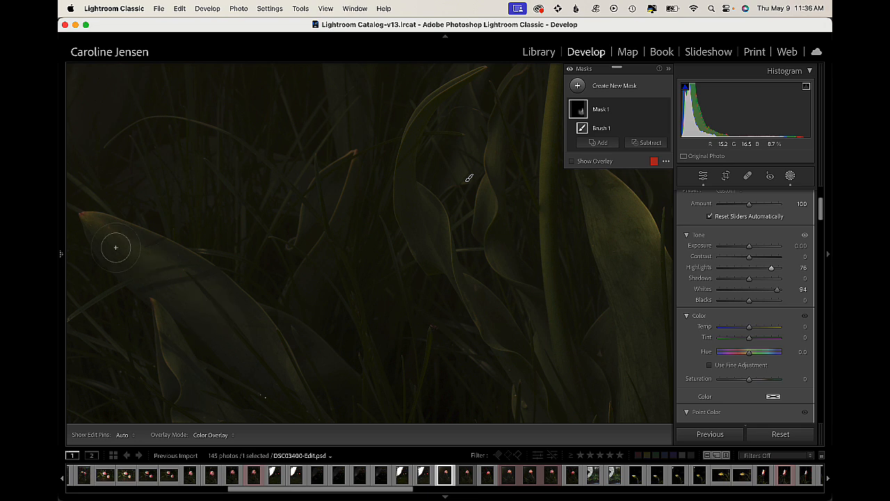
pyautogui.moveTo(115, 247); pyautogui.dragTo(147, 267)
pyautogui.moveTo(367, 246); pyautogui.dragTo(342, 312)
pyautogui.press('h')
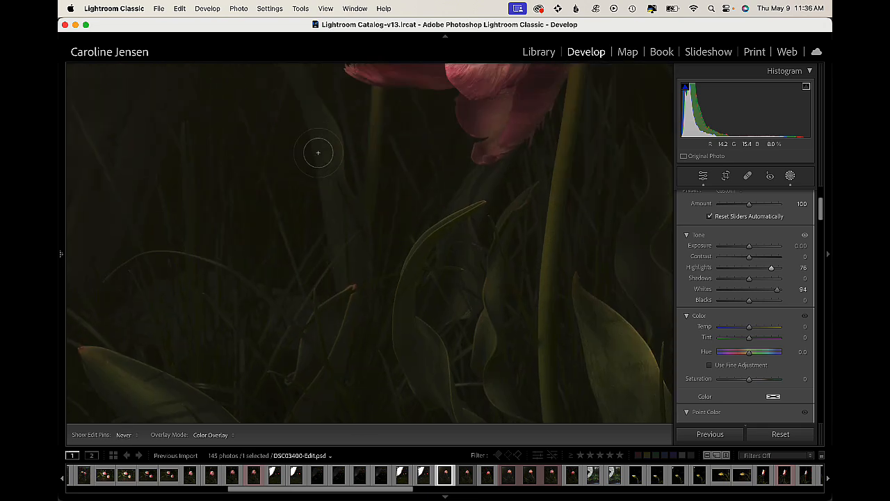
pyautogui.press('h')
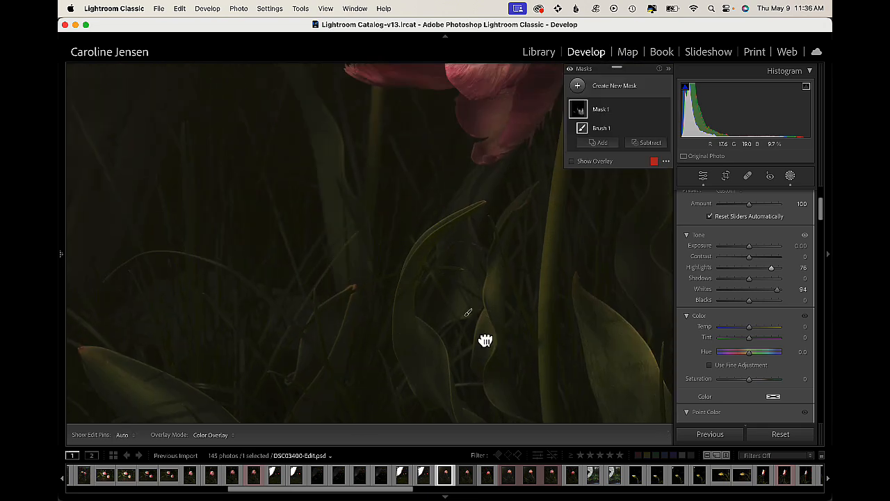
# Step: Extend the brush mask over the small leaf and lower foliage in the photo's lower-left area
pyautogui.moveTo(484, 340); pyautogui.dragTo(424, 128)
pyautogui.press('super+minus')
pyautogui.press('super+minus')
pyautogui.press('super+minus')
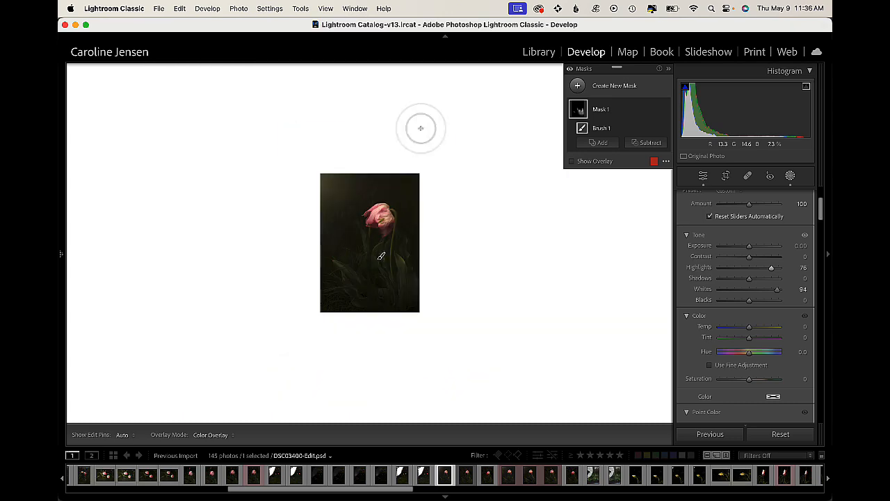
pyautogui.press('super+equal')
pyautogui.press('super+equal')
pyautogui.press('super+equal')
pyautogui.press('h')
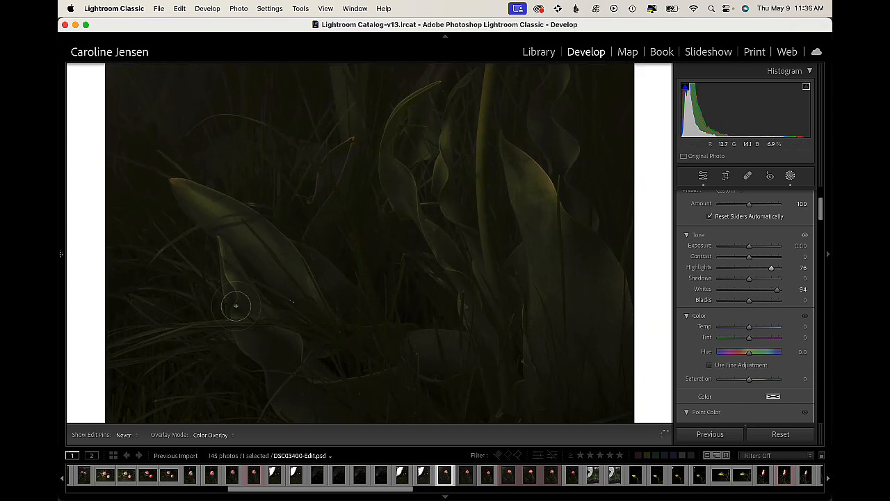
pyautogui.press('h')
pyautogui.press('h')
pyautogui.press('h')
# Step: Brush more of the mask onto the wavy leaf to the right of the stem below the blossom
pyautogui.moveTo(533, 169); pyautogui.dragTo(425, 328)
pyautogui.press('h')
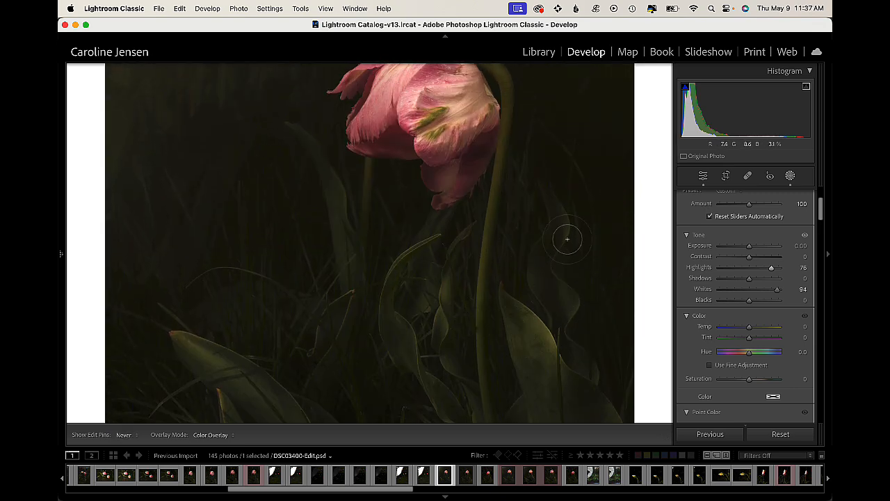
pyautogui.press('h')
pyautogui.press('h')
pyautogui.press('h')
pyautogui.press('z')
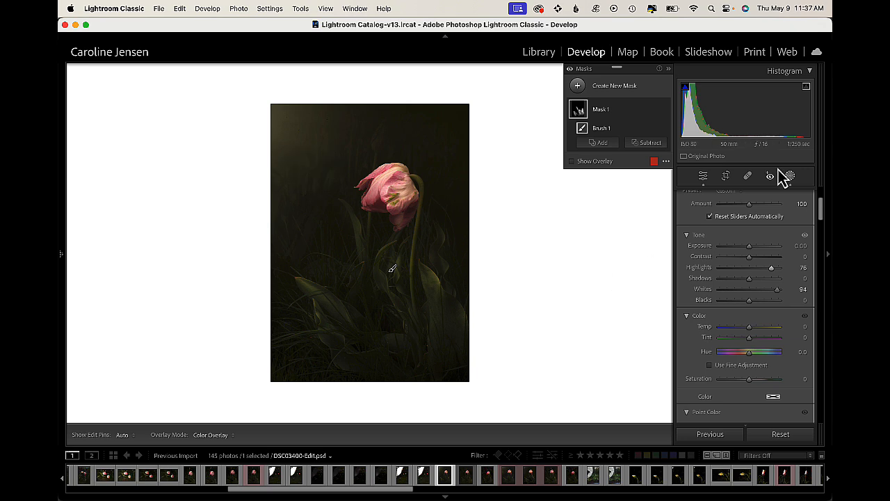
# Step: Close the masking tool and set the Color Mixer's Green Hue to +44 and Green Saturation to -60
pyautogui.click(790, 176)
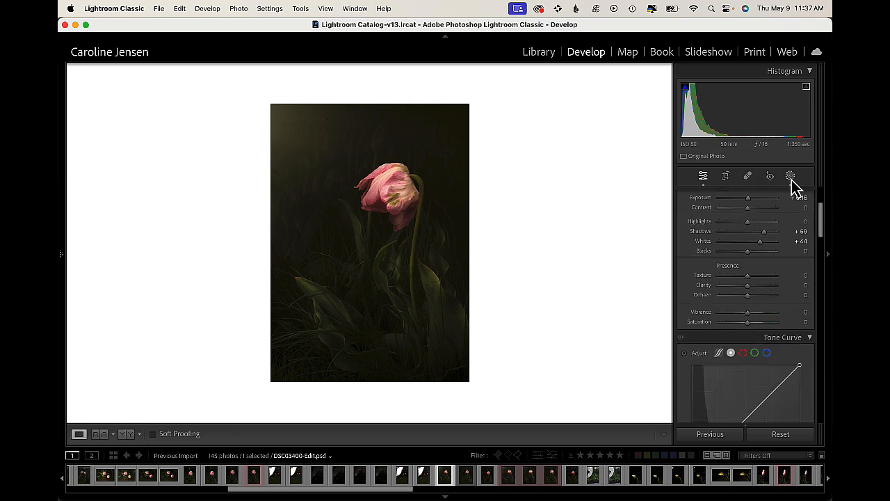
pyautogui.scroll(-10, 769, 244)
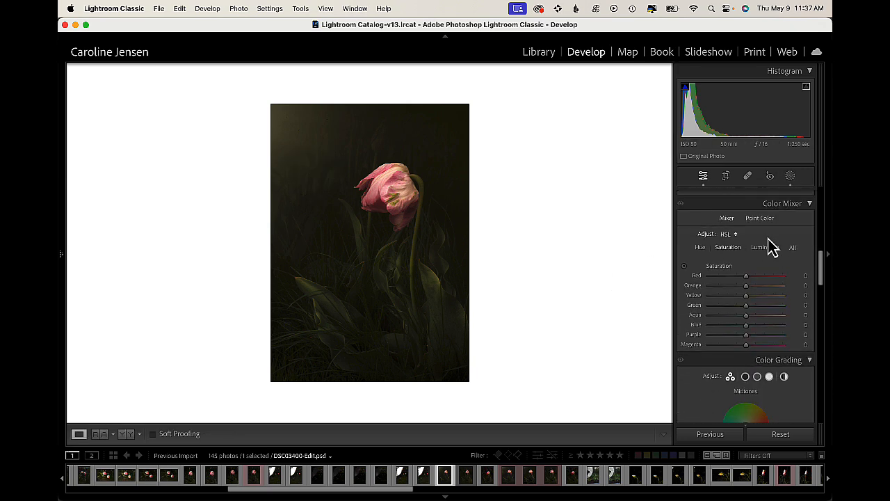
pyautogui.click(699, 241)
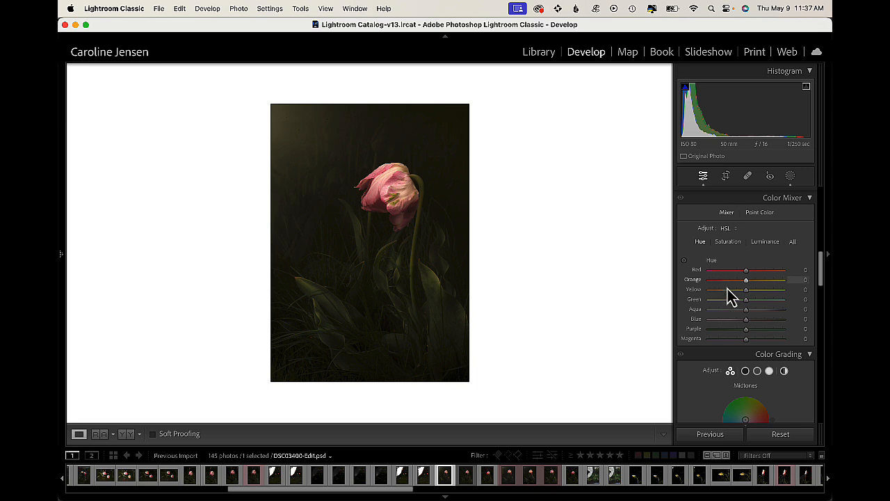
pyautogui.click(427, 306)
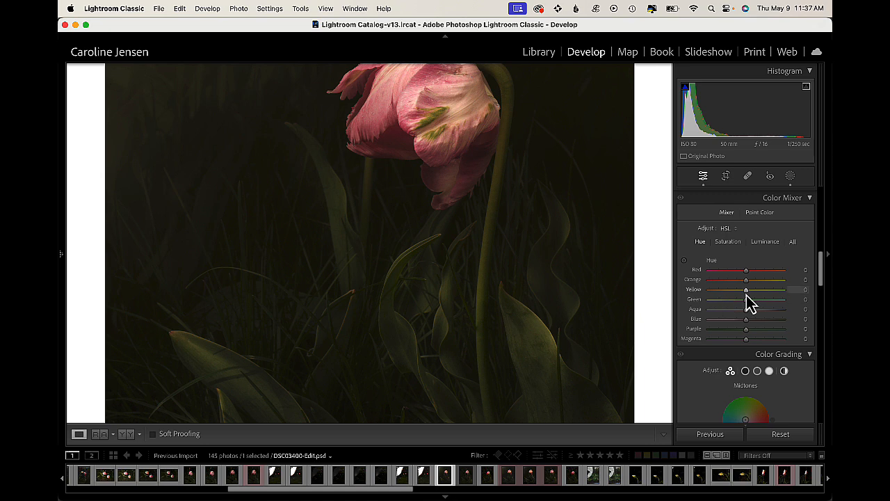
pyautogui.moveTo(746, 300)
pyautogui.mouseDown()
pyautogui.moveTo(721, 300)
pyautogui.moveTo(759, 299)
pyautogui.mouseUp()
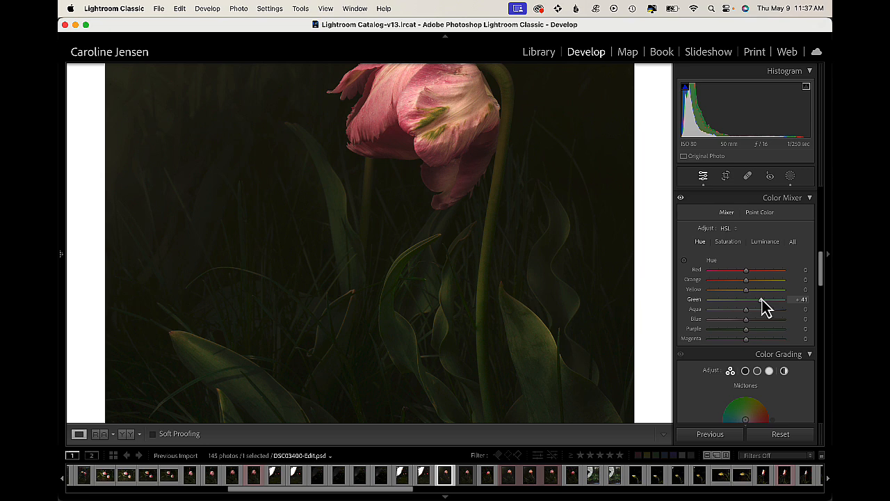
pyautogui.moveTo(760, 299); pyautogui.dragTo(766, 300)
pyautogui.click(728, 243)
pyautogui.moveTo(744, 306); pyautogui.dragTo(728, 301)
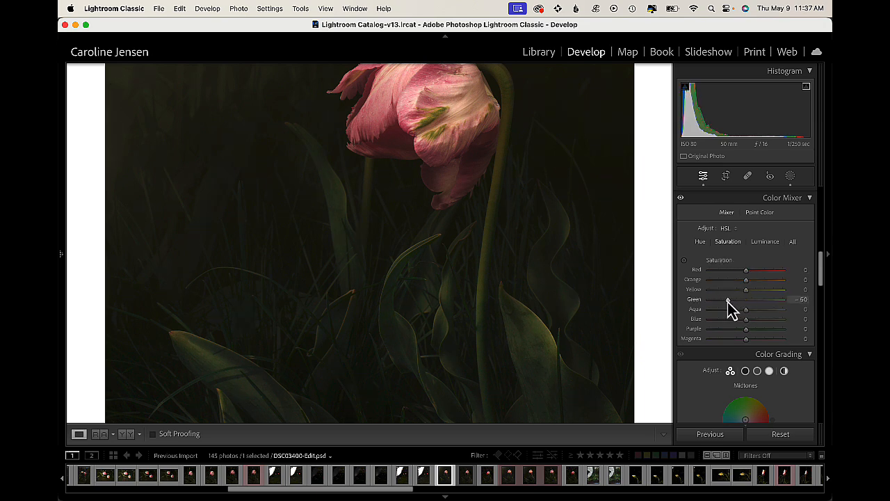
# Step: Set the Color Mixer's Green Hue to +13, with Luminance at Yellow +6 and Green -1
pyautogui.click(700, 242)
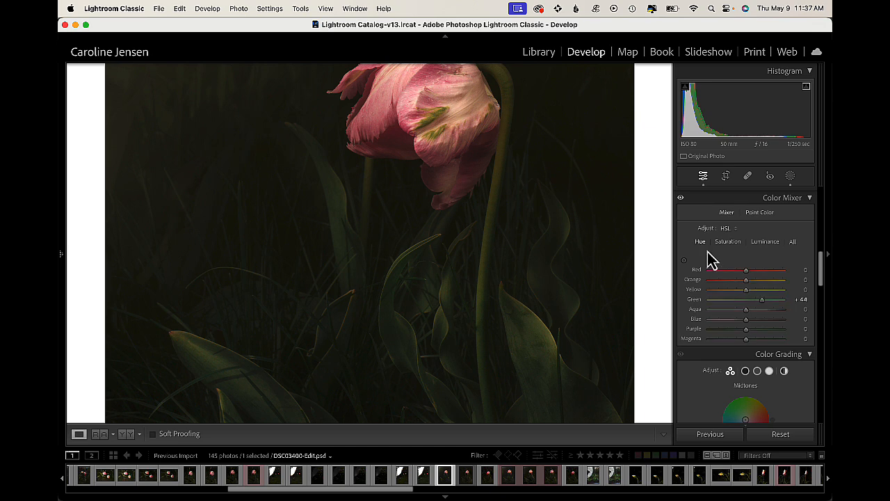
pyautogui.moveTo(746, 303)
pyautogui.mouseDown()
pyautogui.moveTo(764, 303)
pyautogui.moveTo(753, 310)
pyautogui.mouseUp()
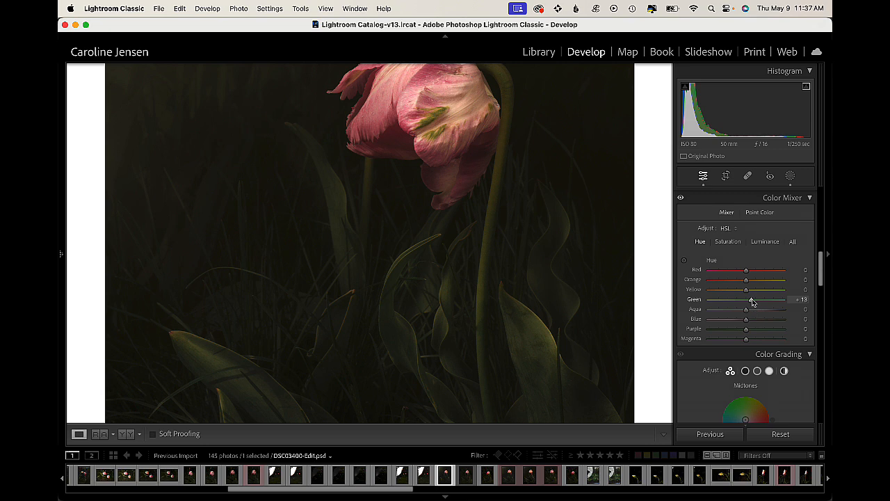
pyautogui.click(763, 242)
pyautogui.moveTo(749, 301)
pyautogui.mouseDown()
pyautogui.moveTo(715, 305)
pyautogui.moveTo(750, 301)
pyautogui.moveTo(726, 294)
pyautogui.moveTo(748, 290)
pyautogui.mouseUp()
pyautogui.click(542, 267)
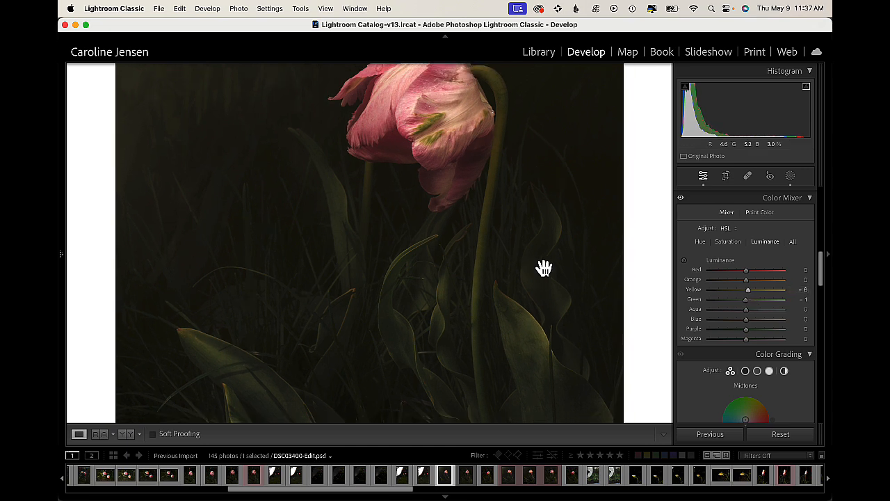
# Step: Set the Color Mixer's Green Saturation to -63, Yellow Hue to -20 and Green Hue to +24
pyautogui.click(700, 242)
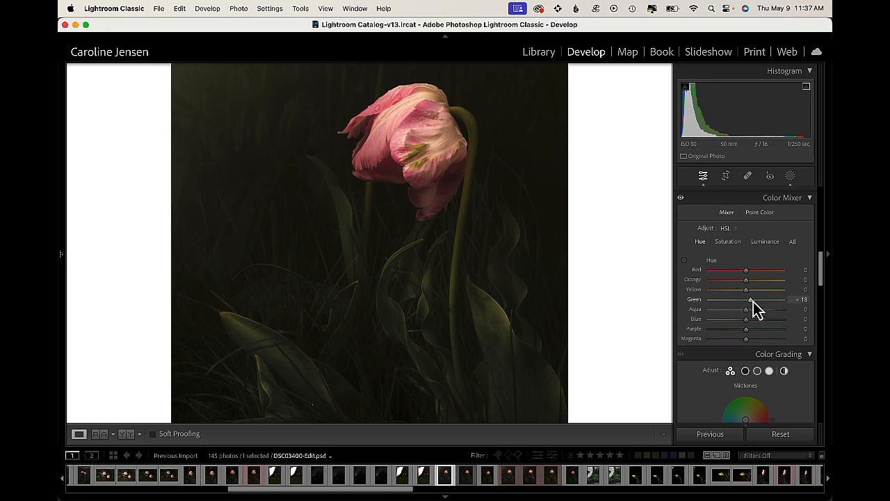
pyautogui.moveTo(746, 289); pyautogui.dragTo(727, 308)
pyautogui.click(728, 242)
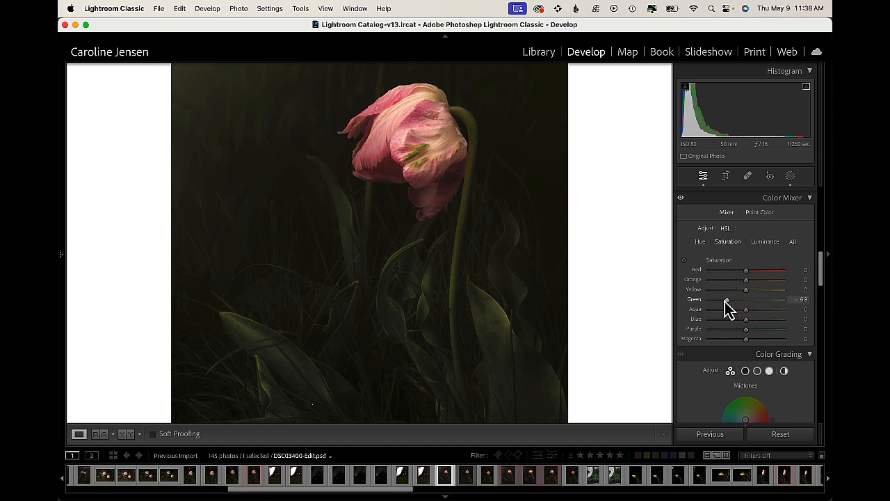
pyautogui.click(701, 242)
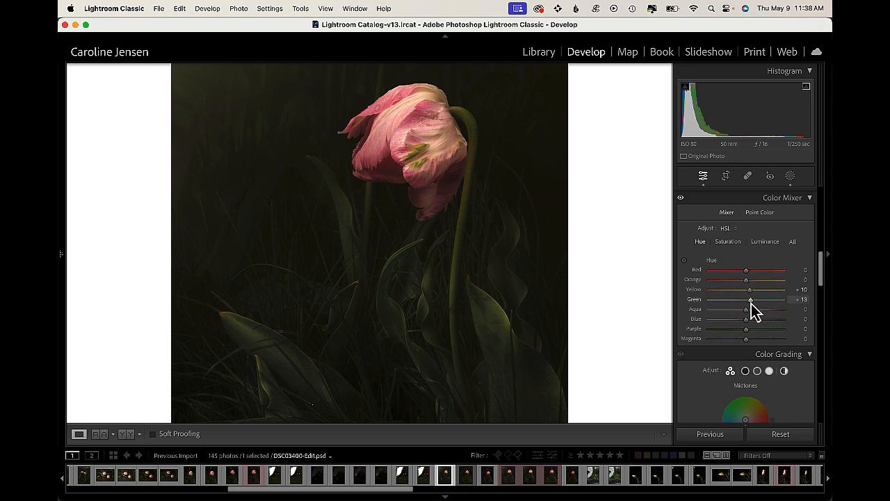
pyautogui.moveTo(750, 290)
pyautogui.mouseDown()
pyautogui.moveTo(733, 290)
pyautogui.moveTo(751, 291)
pyautogui.moveTo(739, 291)
pyautogui.moveTo(756, 302)
pyautogui.mouseUp()
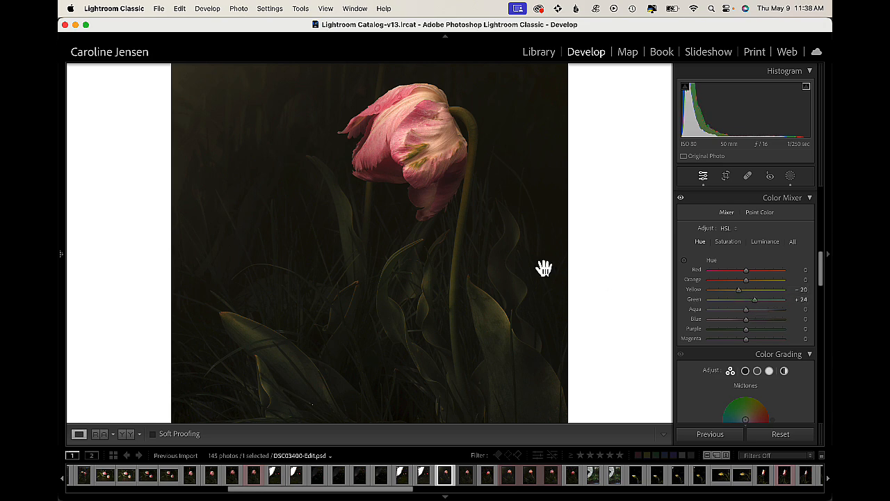
# Step: Examine the recolored foliage and blossom at full-photo and enlarged views
pyautogui.press('super+minus')
pyautogui.press('super+minus')
pyautogui.press('super+minus')
pyautogui.press('super+equal')
pyautogui.press('super+equal')
pyautogui.press('super+equal')
pyautogui.scroll(-5, 576, 306)
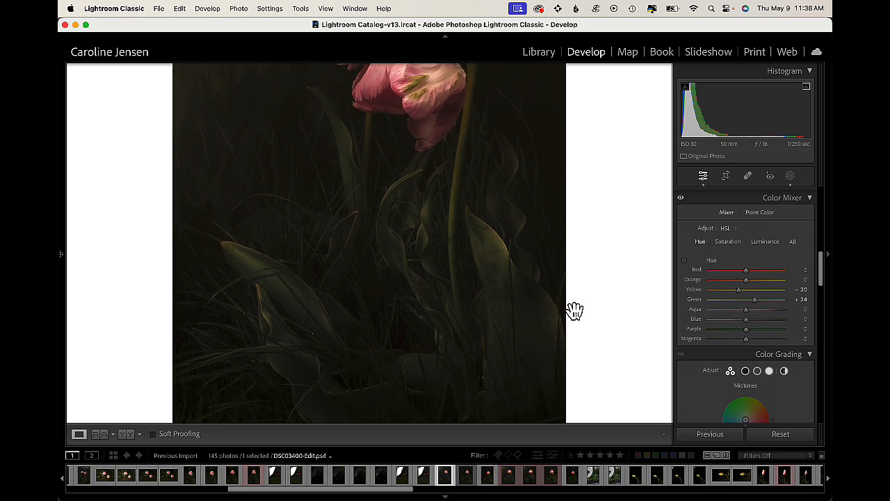
pyautogui.click(574, 310)
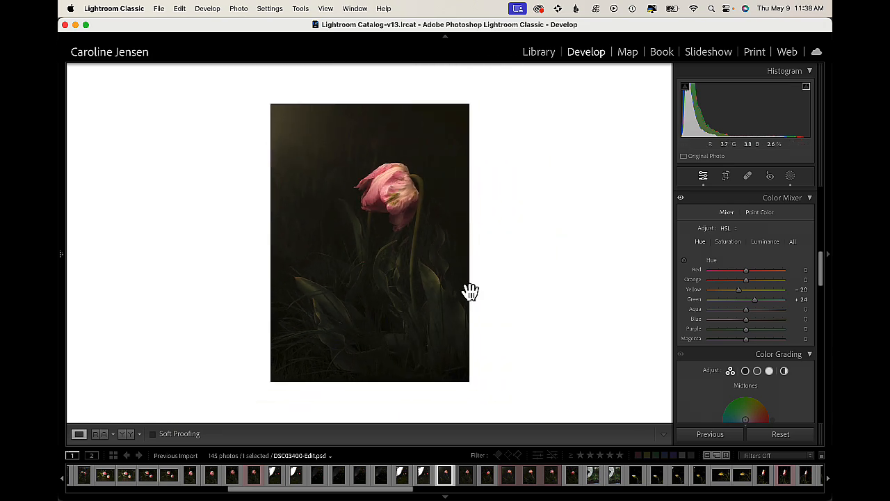
pyautogui.click(424, 308)
pyautogui.click(424, 308)
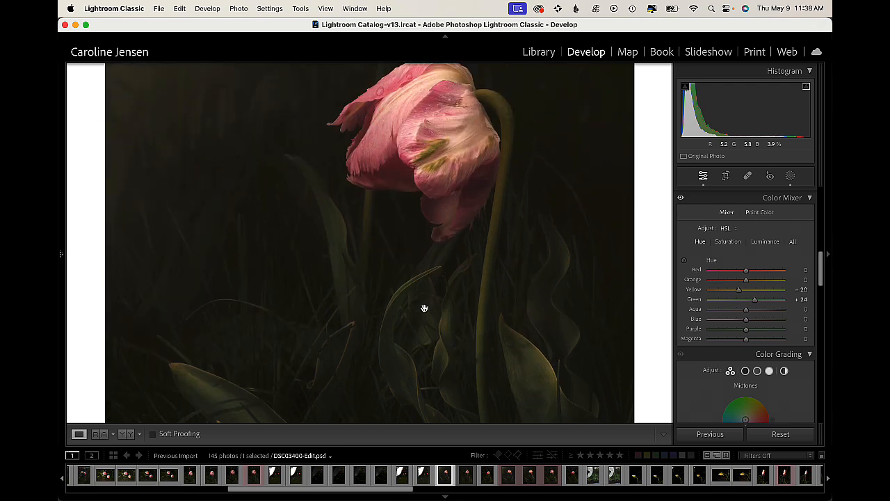
pyautogui.click(424, 308)
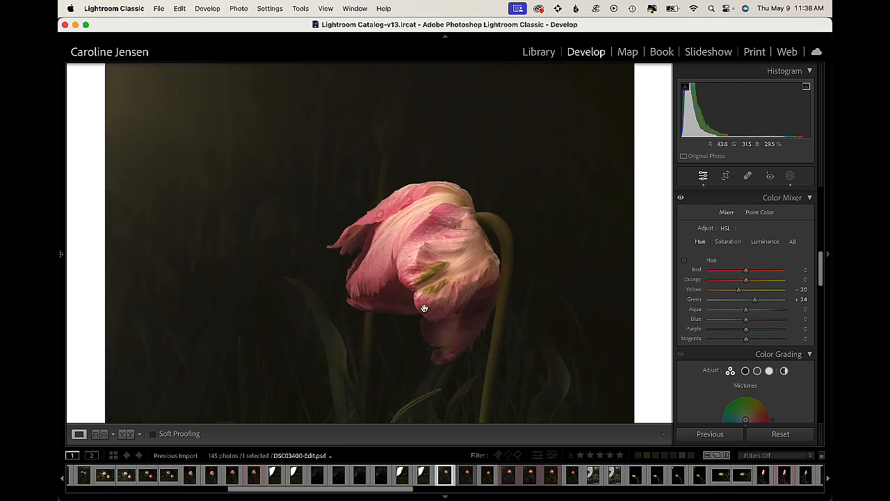
# Step: Remove the dark specks and smudges from the lighter upper-left part of the photo's background using the Remove tool at size 29
pyautogui.click(168, 151)
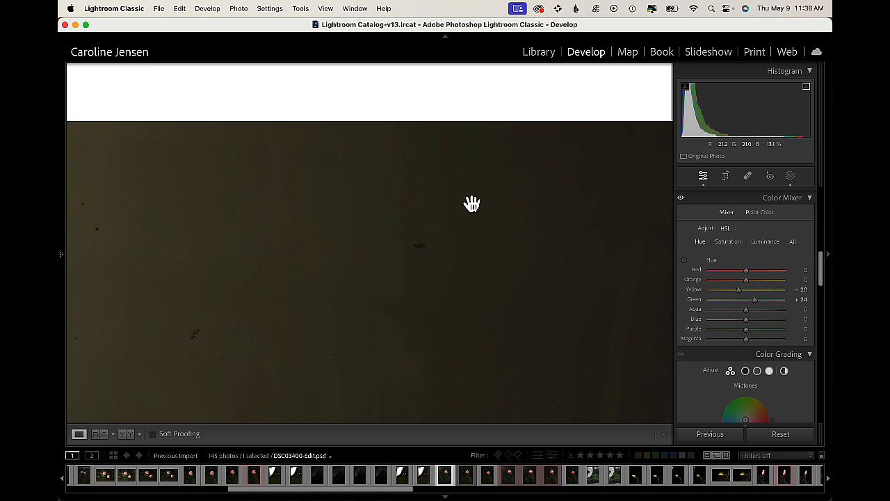
pyautogui.click(749, 176)
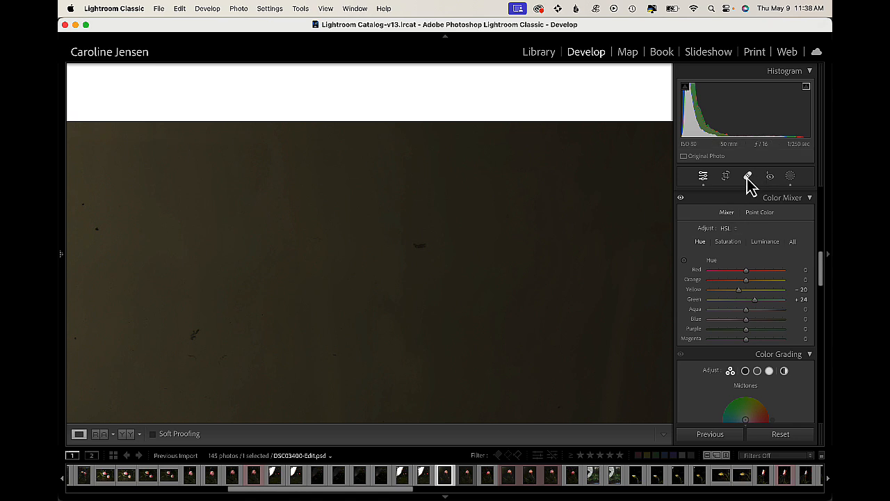
pyautogui.scroll(10, 419, 242)
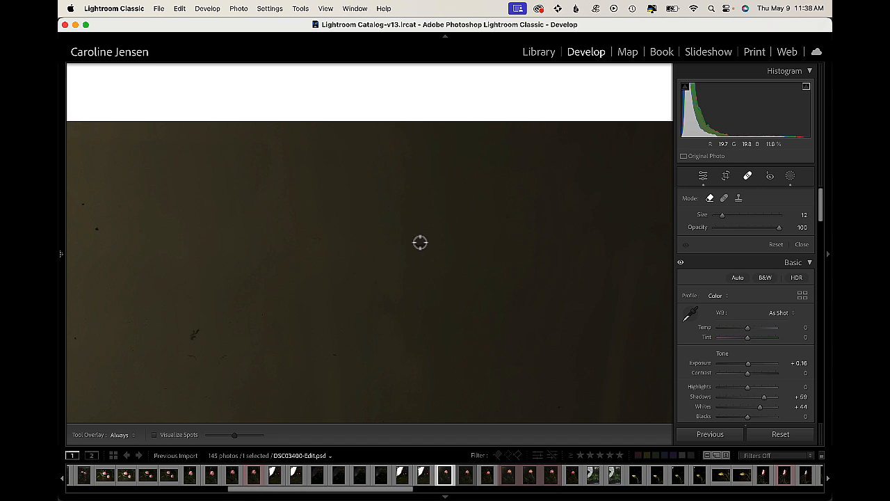
pyautogui.moveTo(410, 246); pyautogui.dragTo(413, 248)
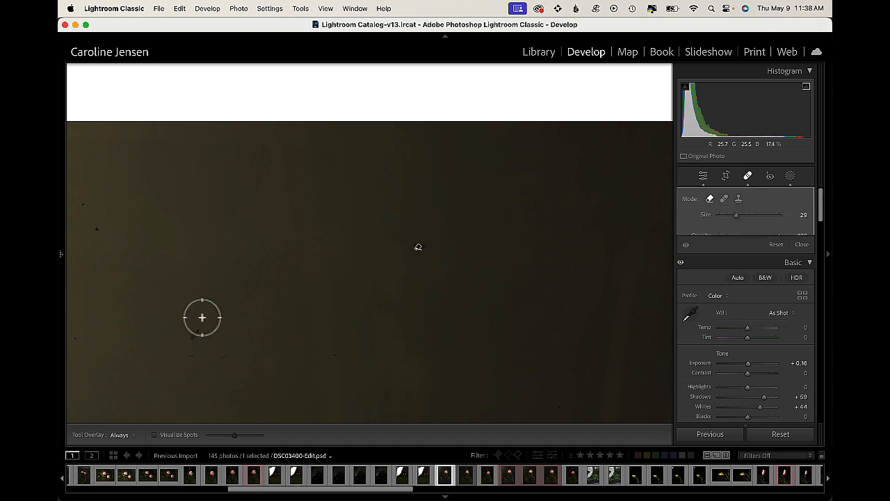
pyautogui.moveTo(198, 322); pyautogui.dragTo(194, 346)
pyautogui.click(94, 231)
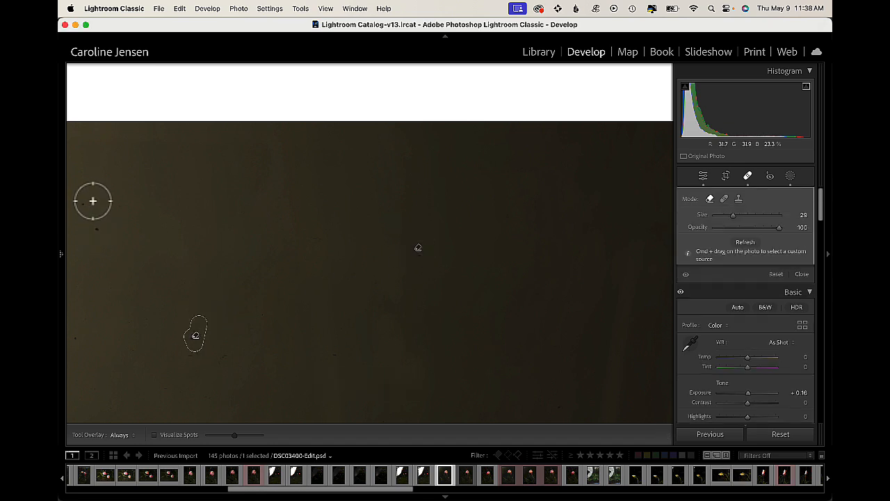
pyautogui.click(223, 356)
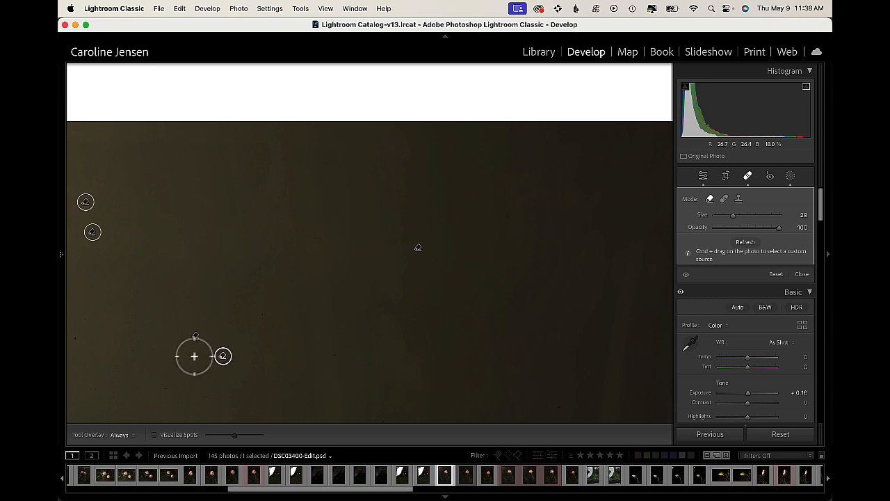
pyautogui.click(76, 338)
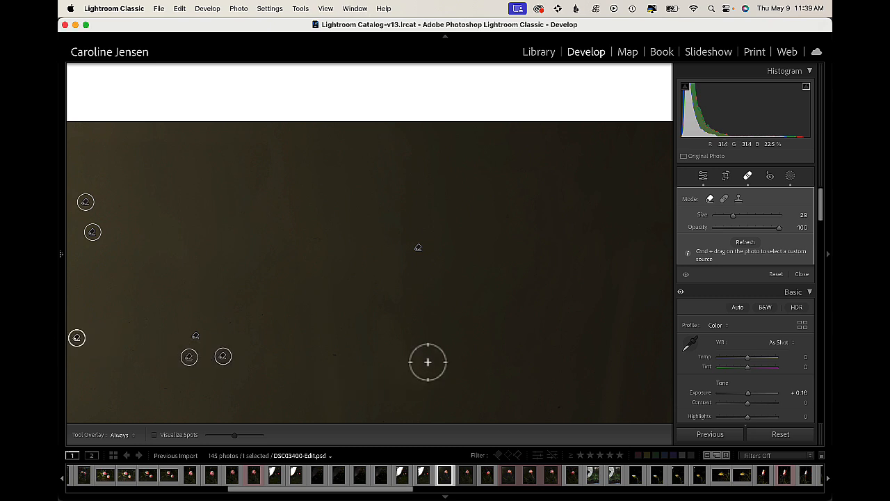
pyautogui.click(335, 355)
pyautogui.click(319, 238)
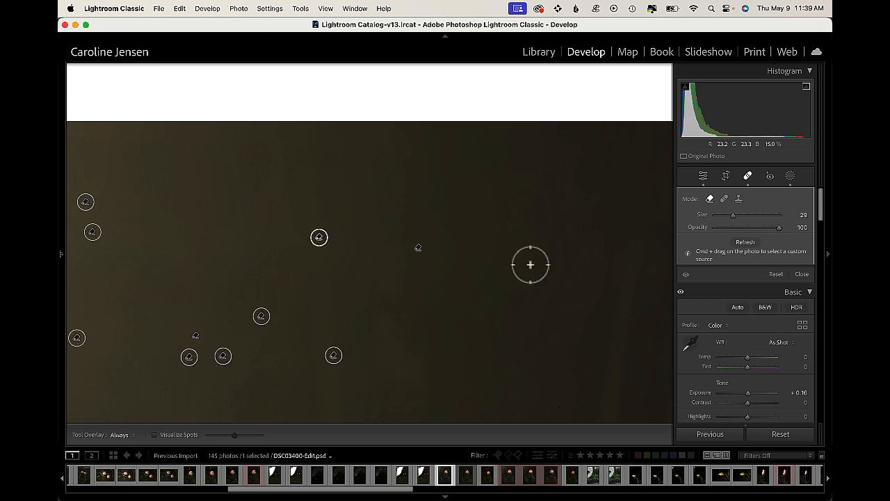
# Step: Set the Remove brush size to 39, remove the remaining speck in the darker background, and close the tool
pyautogui.scroll(5, 528, 259)
pyautogui.scroll(-2, 528, 258)
pyautogui.scroll(-3, 549, 272)
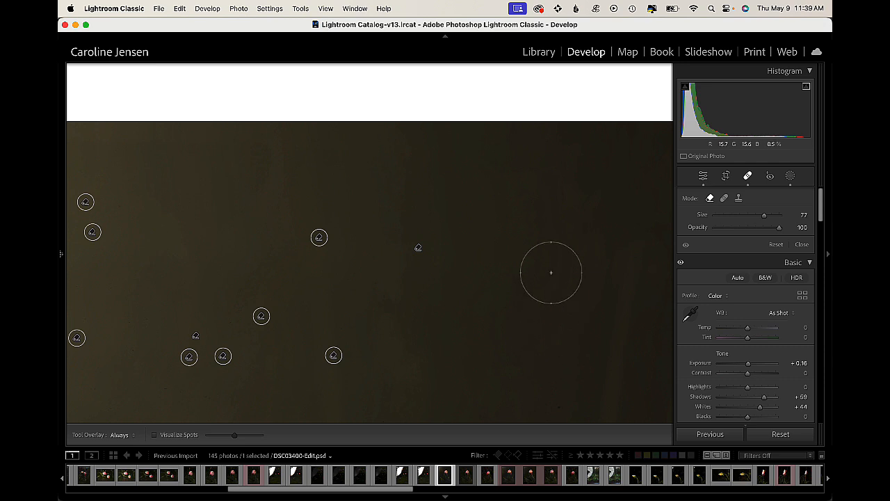
pyautogui.scroll(-5, 551, 272)
pyautogui.click(560, 405)
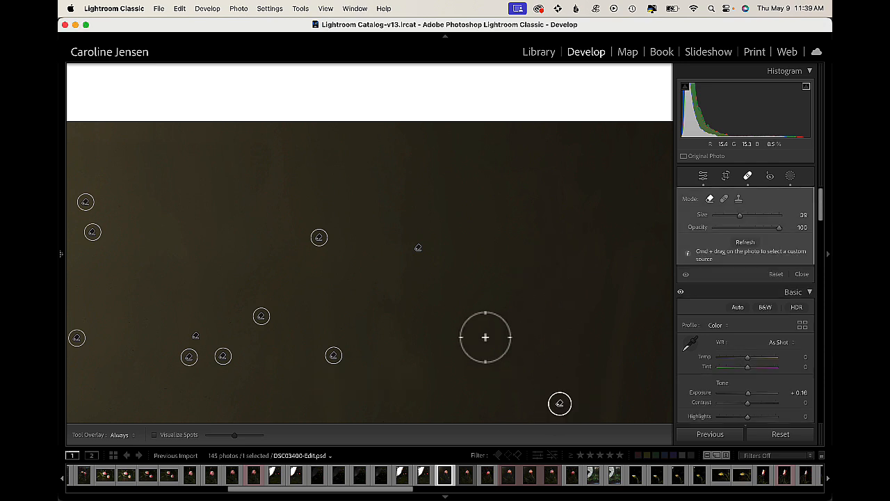
pyautogui.press('super+minus')
pyautogui.press('super+minus')
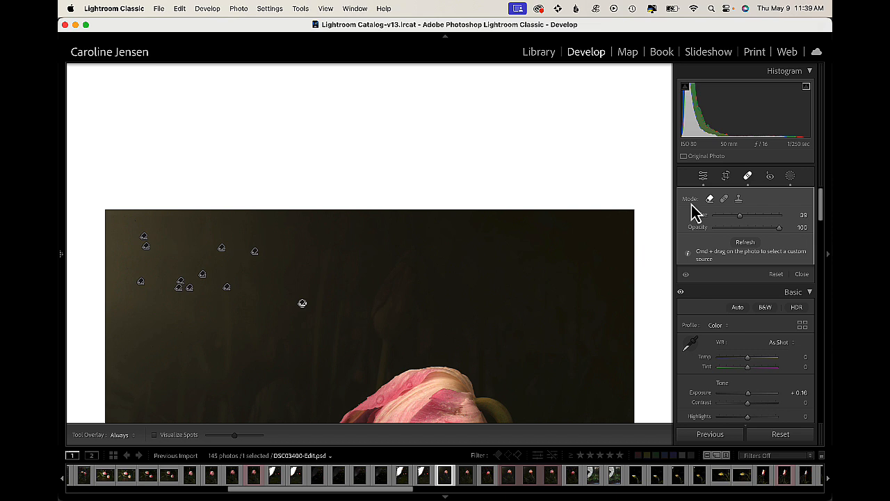
pyautogui.click(748, 175)
# Step: Examine the lower foliage up close and the full photo, and look through the remaining Develop adjustments down to Detail
pyautogui.click(546, 204)
pyautogui.click(427, 269)
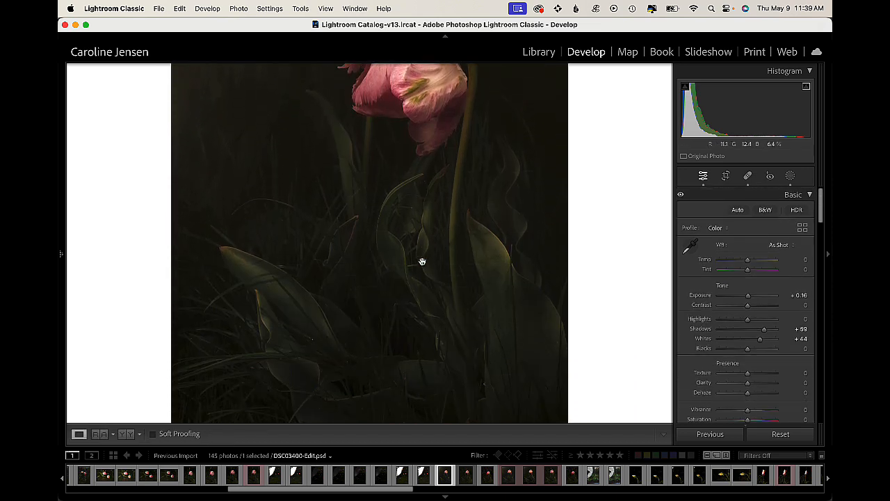
pyautogui.click(422, 262)
pyautogui.scroll(-10, 766, 387)
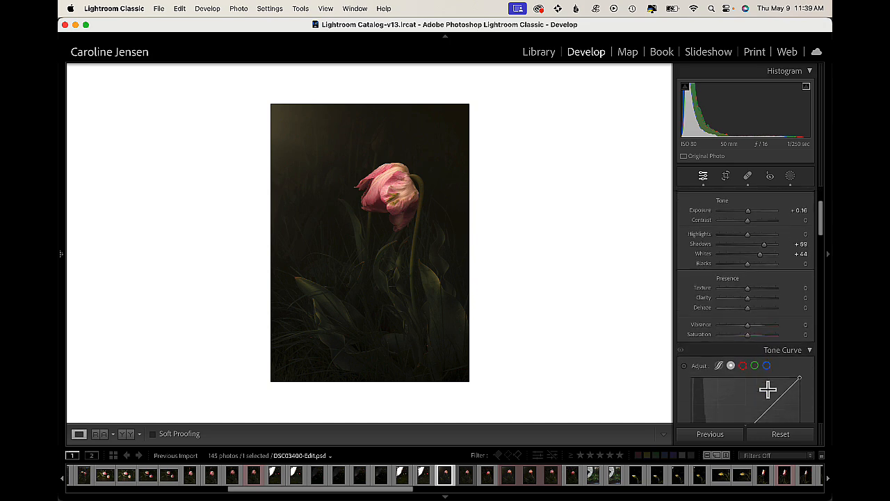
pyautogui.scroll(-10, 770, 398)
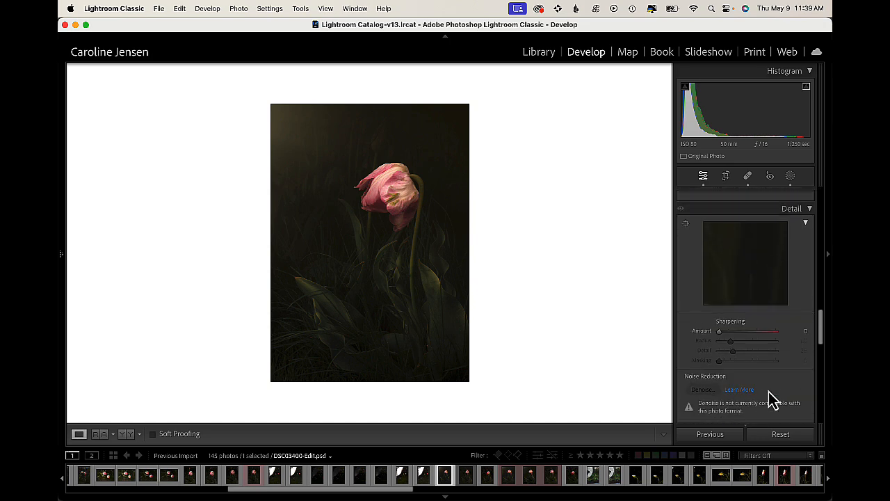
pyautogui.scroll(-5, 772, 398)
pyautogui.scroll(10, 772, 398)
pyautogui.scroll(12, 772, 398)
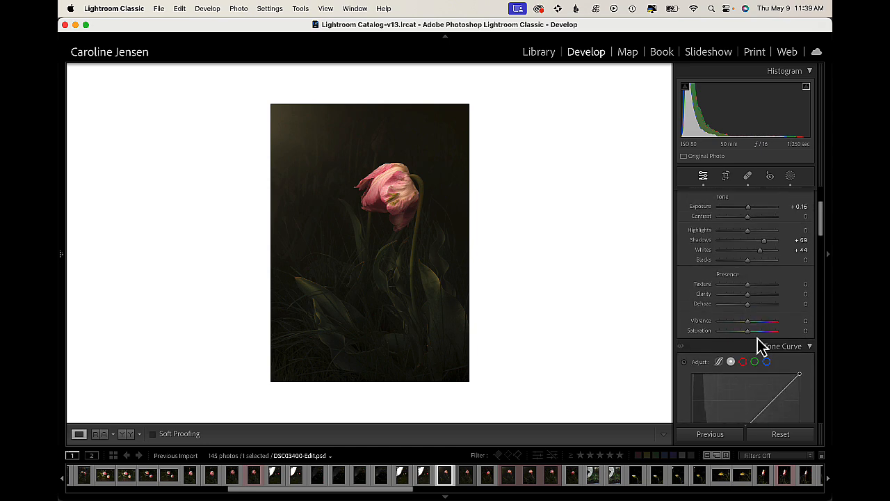
# Step: Set the photo's Texture to +10 and Whites to +47
pyautogui.click(751, 285)
pyautogui.scroll(-2, 751, 303)
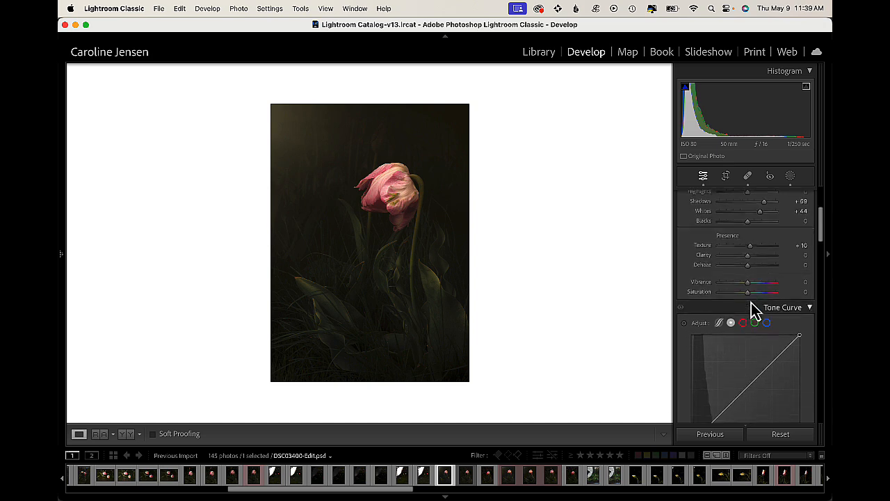
pyautogui.scroll(3, 751, 303)
pyautogui.moveTo(751, 303); pyautogui.dragTo(763, 304)
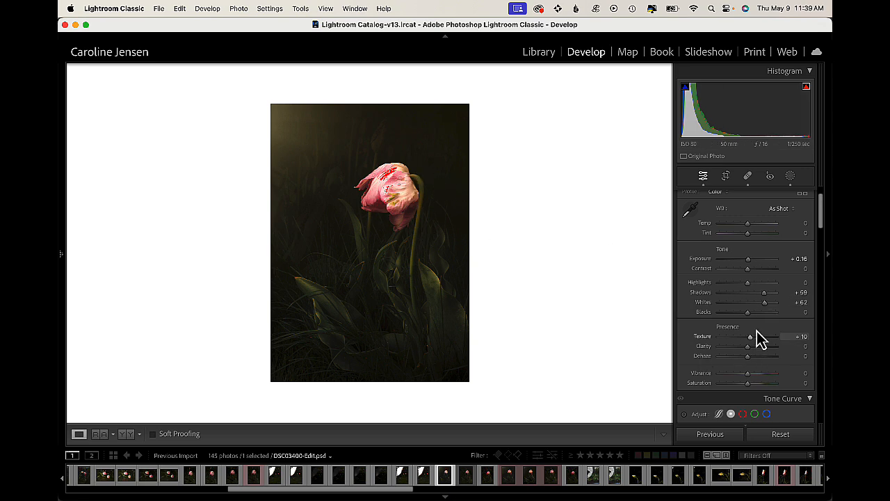
pyautogui.moveTo(764, 306); pyautogui.dragTo(759, 306)
# Step: Add a brush mask with Whites at 52, paint it across the lower leaves, and check the photo after closing masking
pyautogui.click(790, 176)
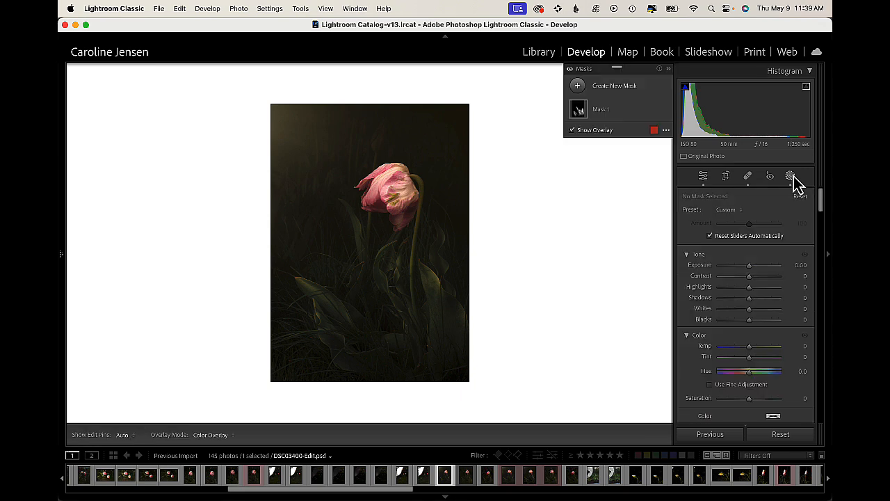
pyautogui.click(578, 85)
pyautogui.click(624, 180)
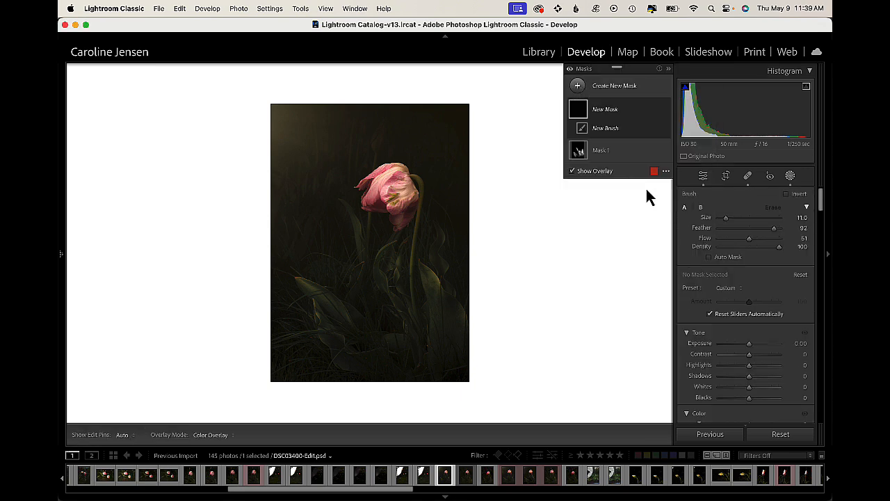
pyautogui.moveTo(755, 395); pyautogui.dragTo(764, 396)
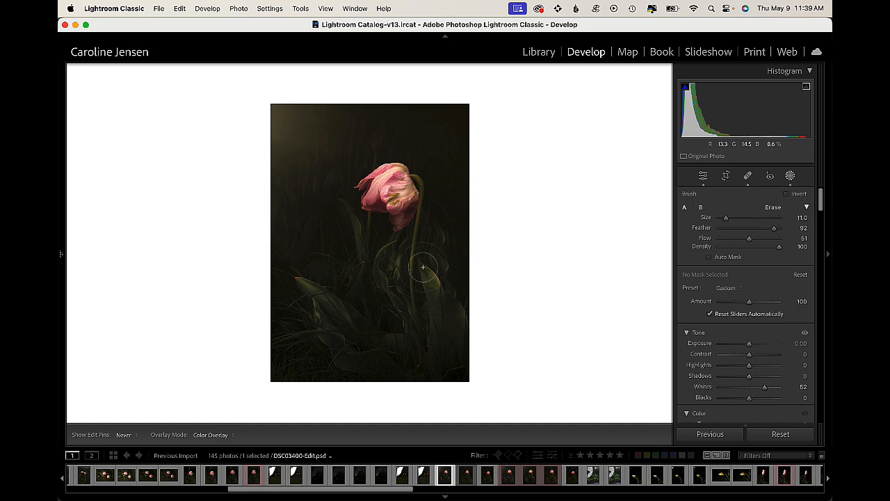
pyautogui.moveTo(296, 296)
pyautogui.mouseDown()
pyautogui.moveTo(317, 336)
pyautogui.moveTo(451, 121)
pyautogui.moveTo(346, 296)
pyautogui.moveTo(454, 147)
pyautogui.moveTo(365, 275)
pyautogui.moveTo(338, 334)
pyautogui.moveTo(317, 307)
pyautogui.moveTo(429, 290)
pyautogui.mouseUp()
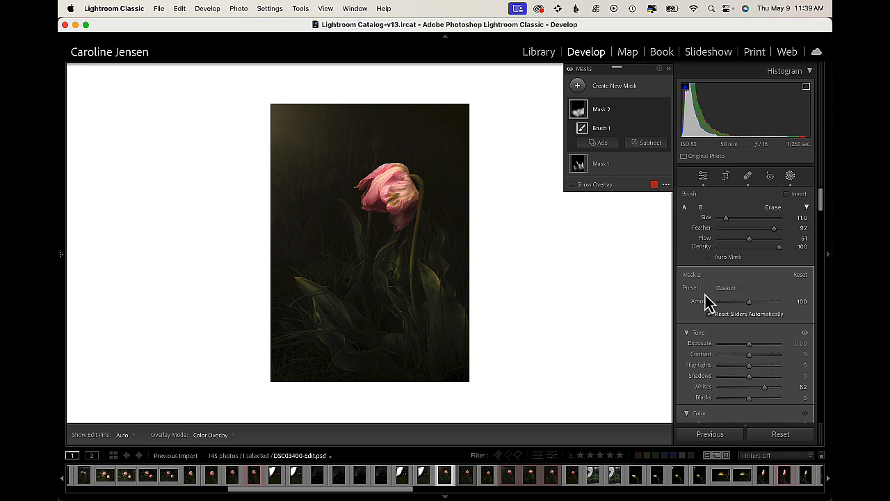
pyautogui.click(791, 176)
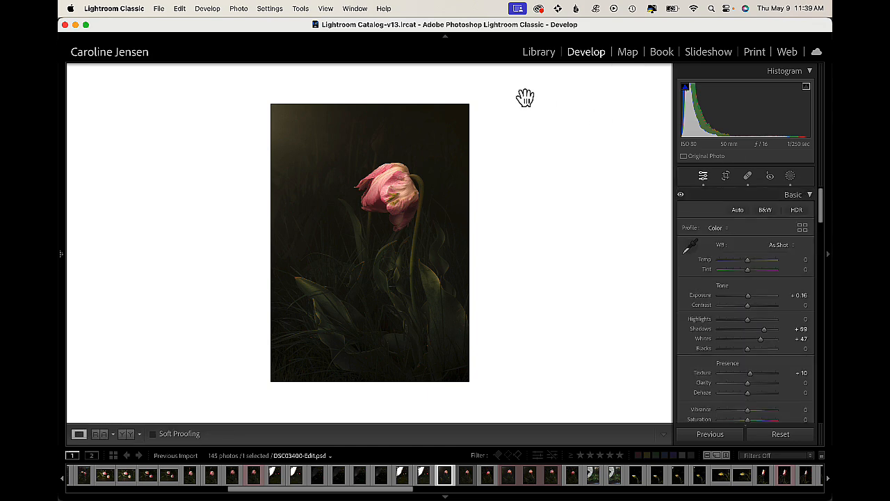
pyautogui.click(413, 190)
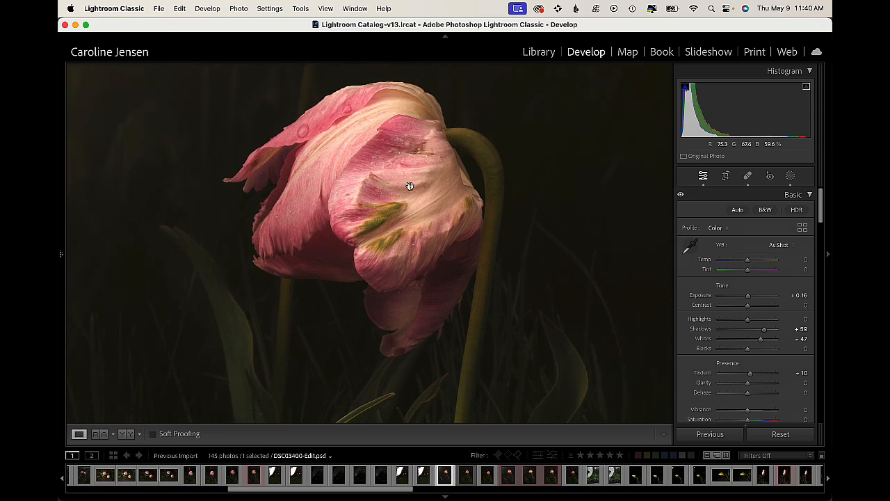
pyautogui.click(409, 185)
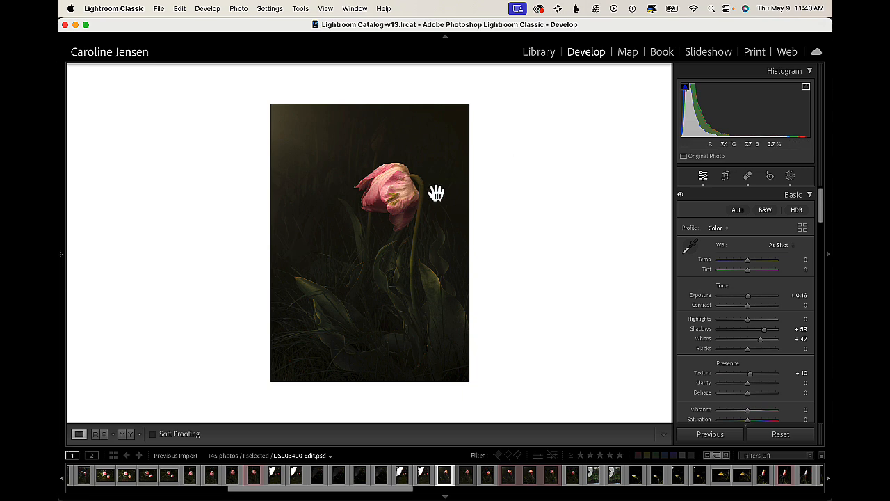
# Step: View the lighting setup shot DSC03399.JPG and the first image of the shoot, DSC03376.ARW
pyautogui.click(422, 478)
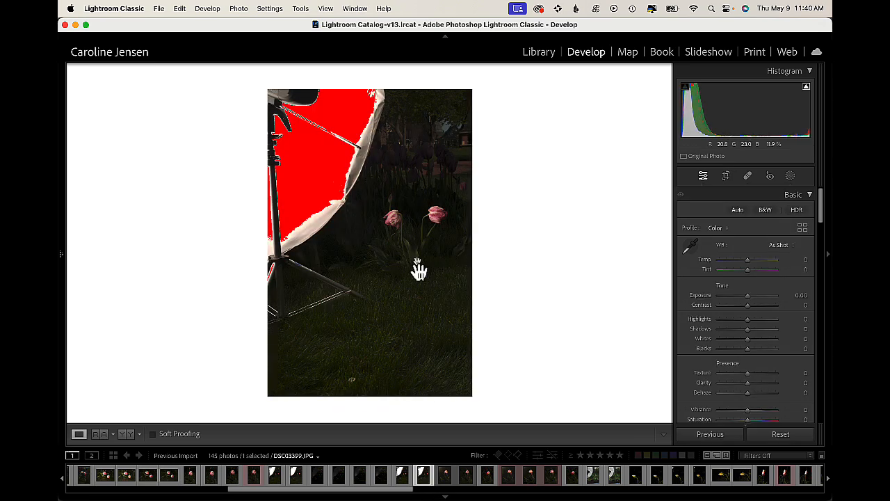
pyautogui.hscroll(-8, 155, 477)
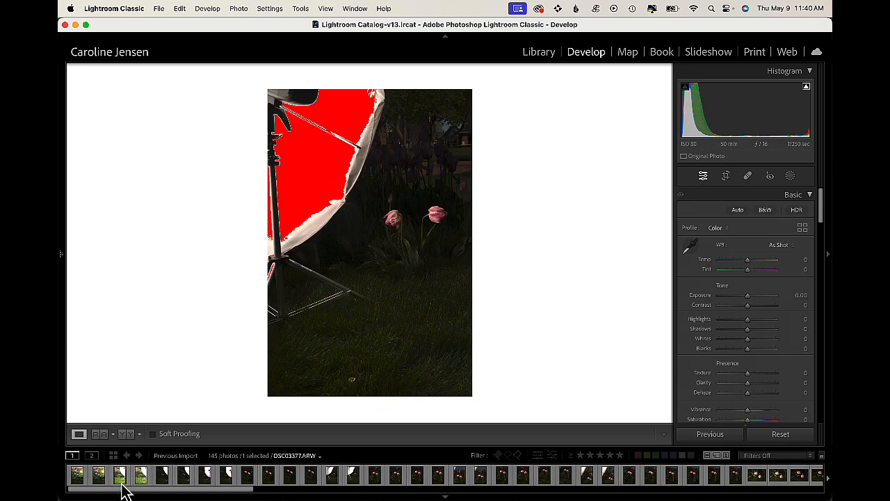
pyautogui.click(79, 477)
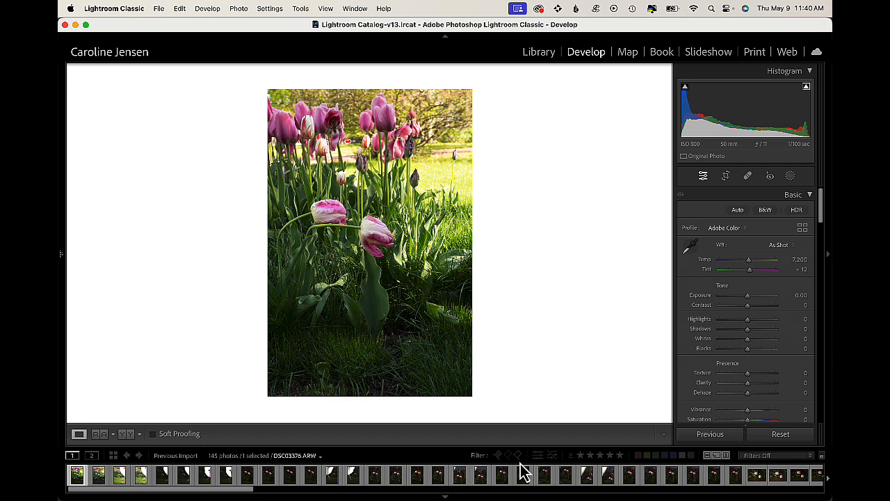
# Step: Browse the Library grid and compare the unedited tulip DSC03395.JPG with the finished DSC03401-Edit.psd at full-photo view
pyautogui.press('g')
pyautogui.scroll(-5, 495, 400)
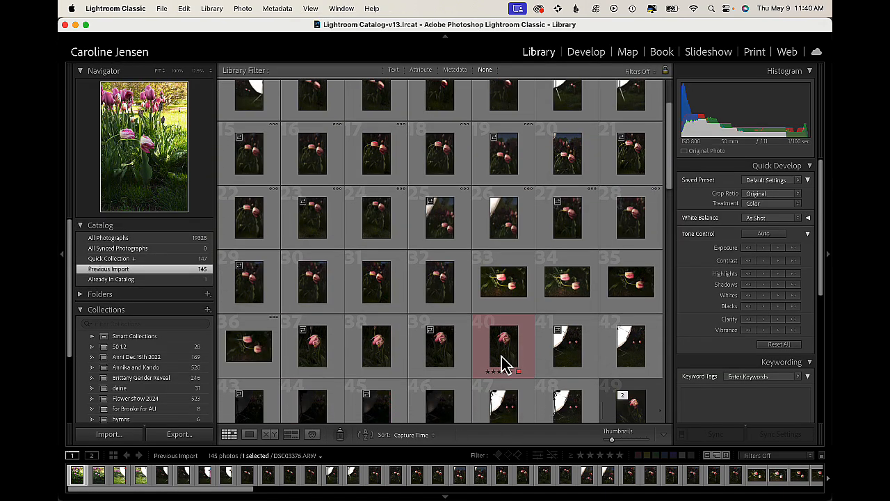
pyautogui.doubleClick(503, 344)
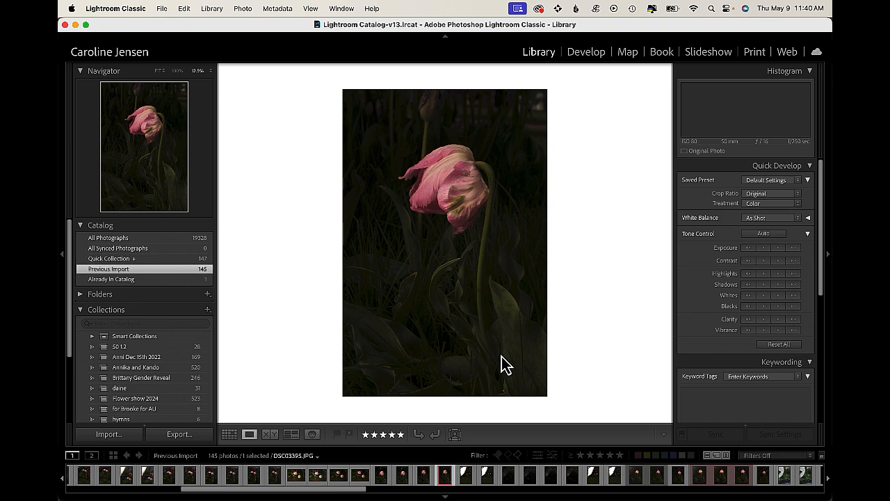
pyautogui.press('g')
pyautogui.scroll(-3, 399, 332)
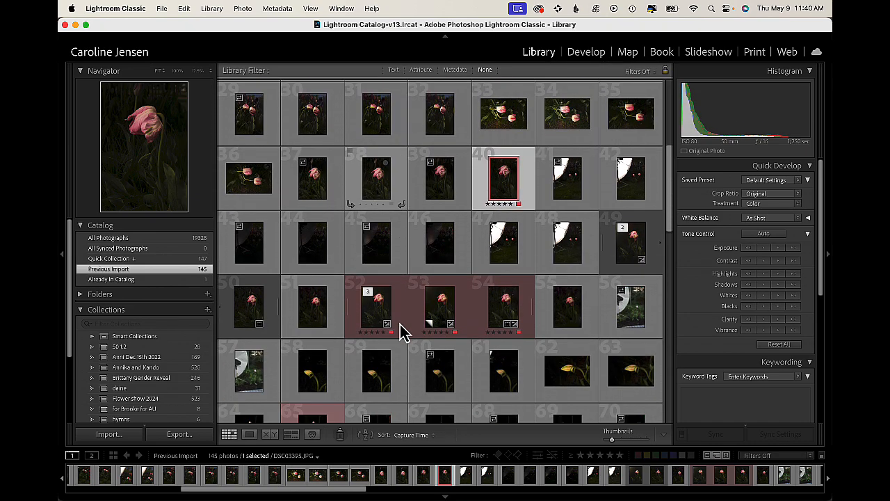
pyautogui.doubleClick(385, 304)
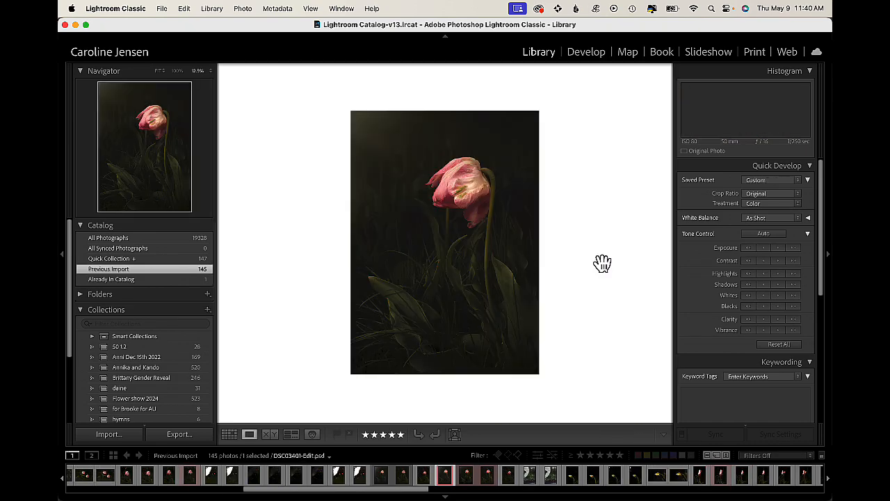